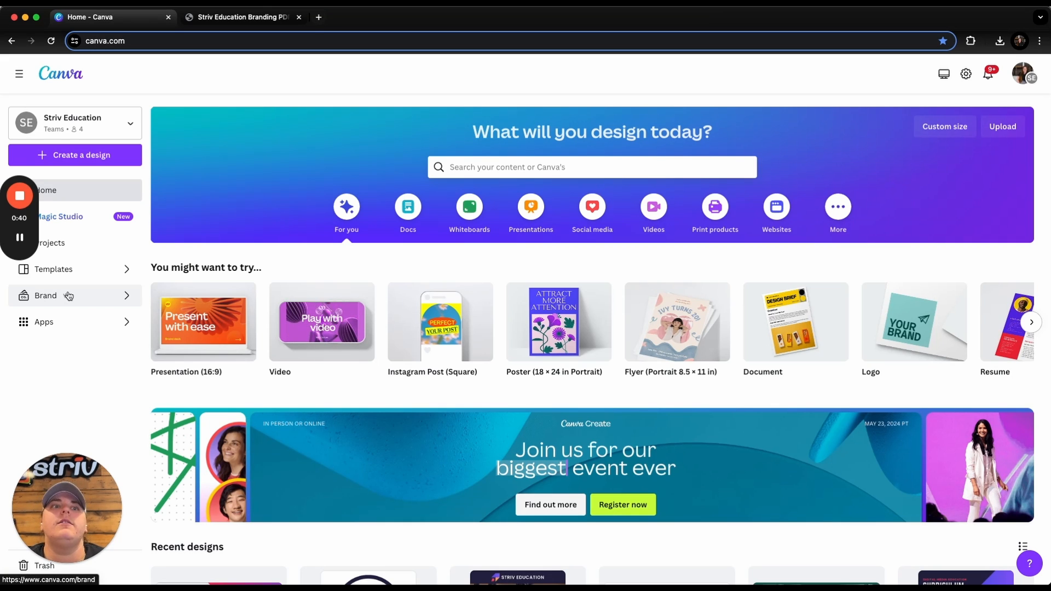
# Step: Create a new brand kit named Striv EDU 2.0 among the team's brand kits
pyautogui.click(68, 296)
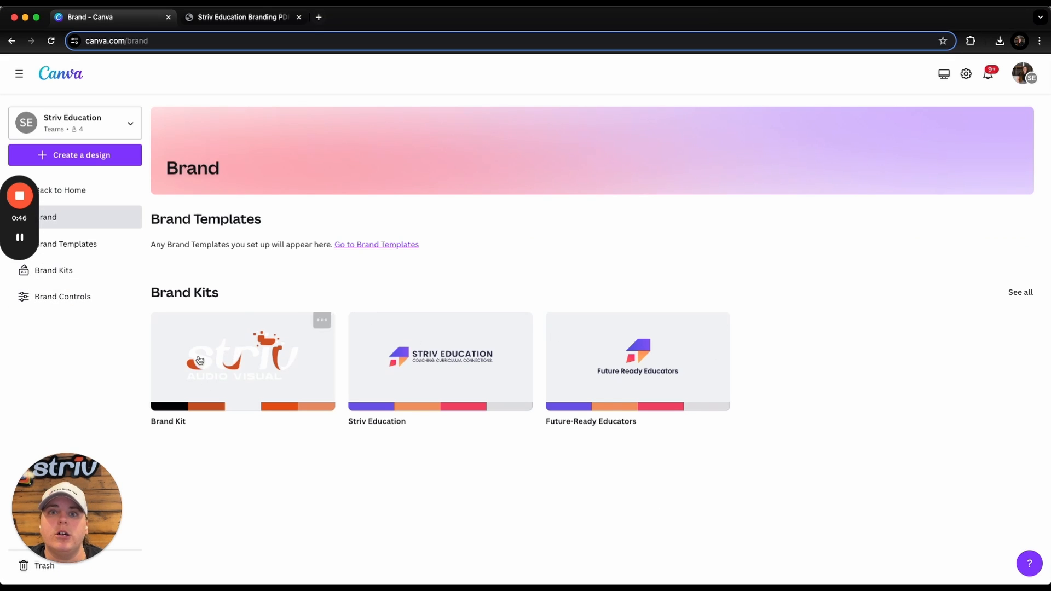
pyautogui.click(66, 275)
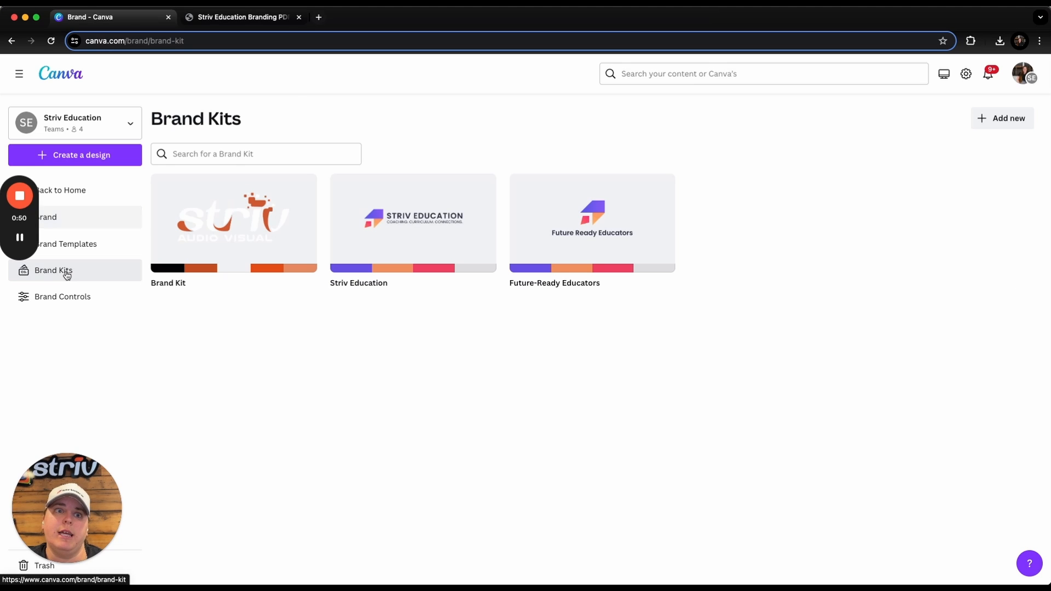
pyautogui.click(1004, 118)
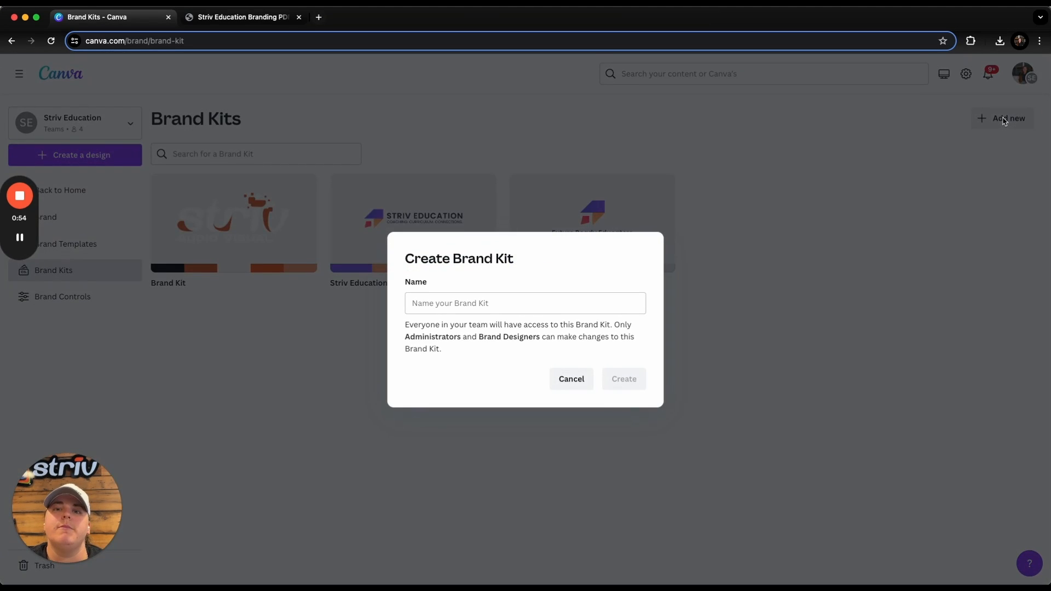
pyautogui.click(599, 301)
pyautogui.write('Str')
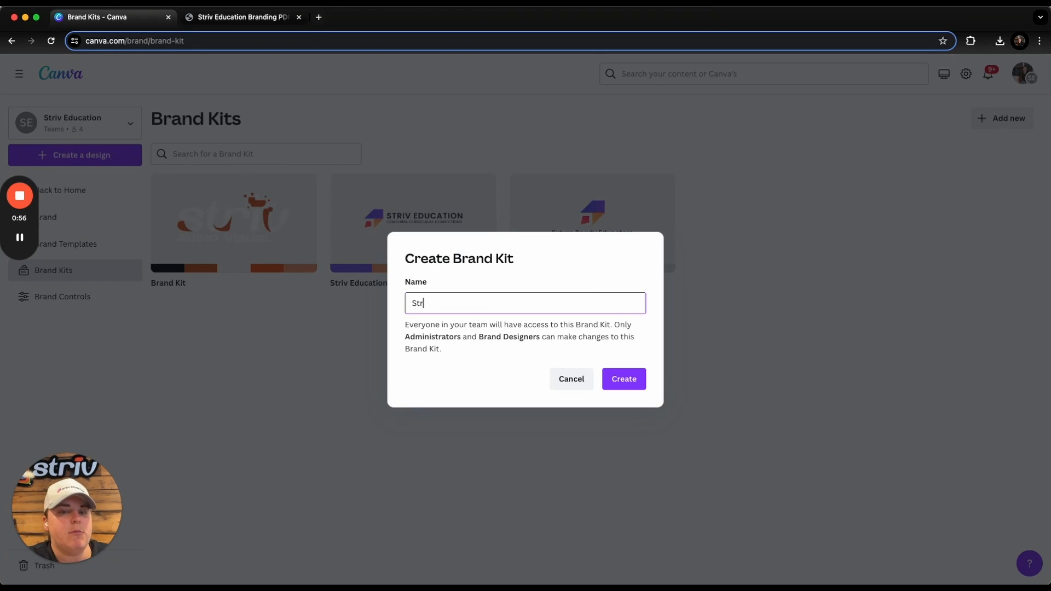
pyautogui.write('iv EDU 2')
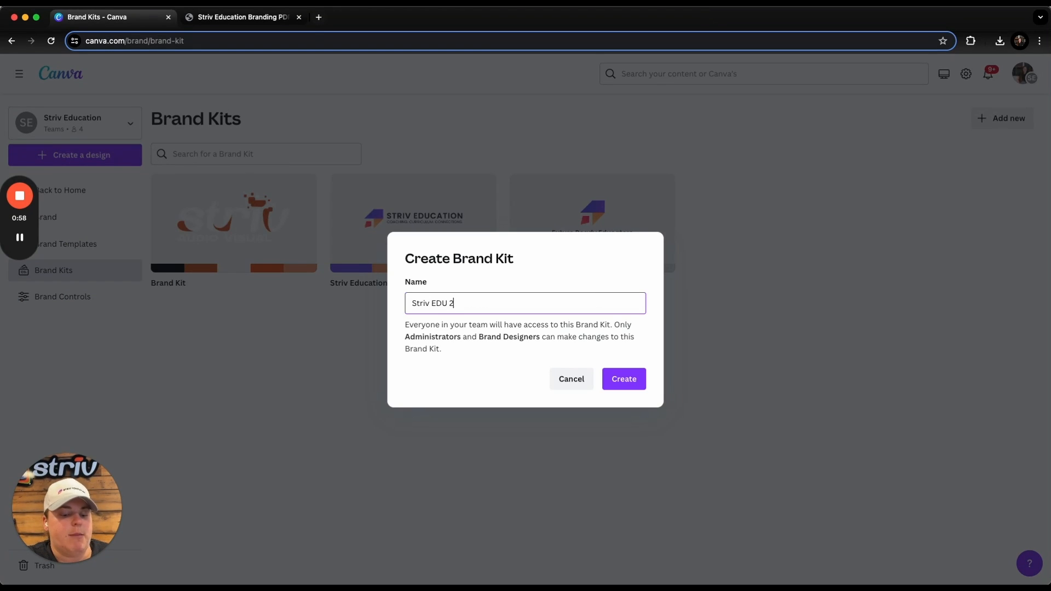
pyautogui.write('.0')
pyautogui.click(624, 383)
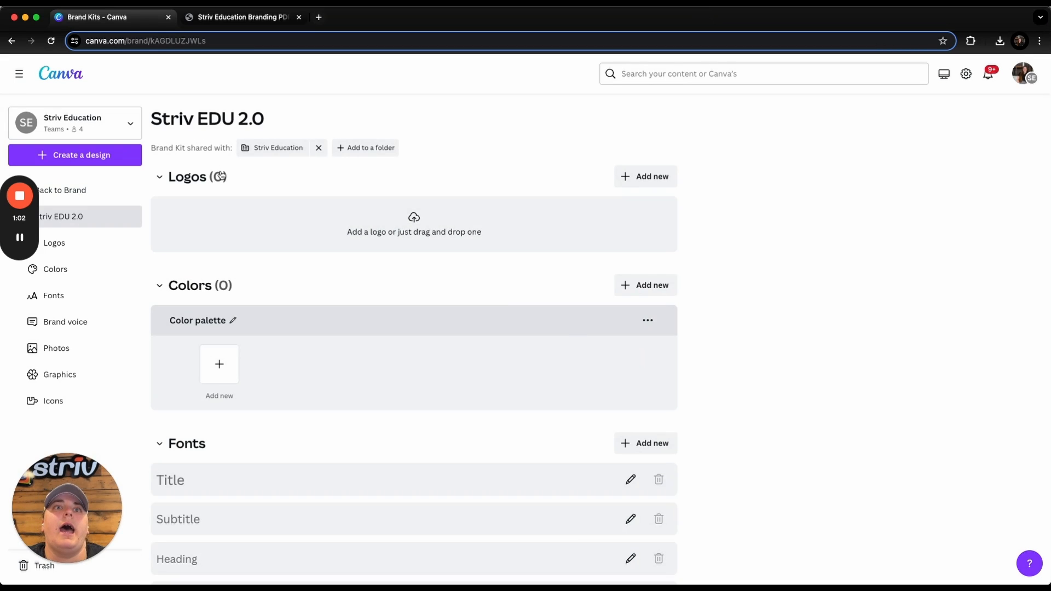
pyautogui.scroll(-2, 223, 457)
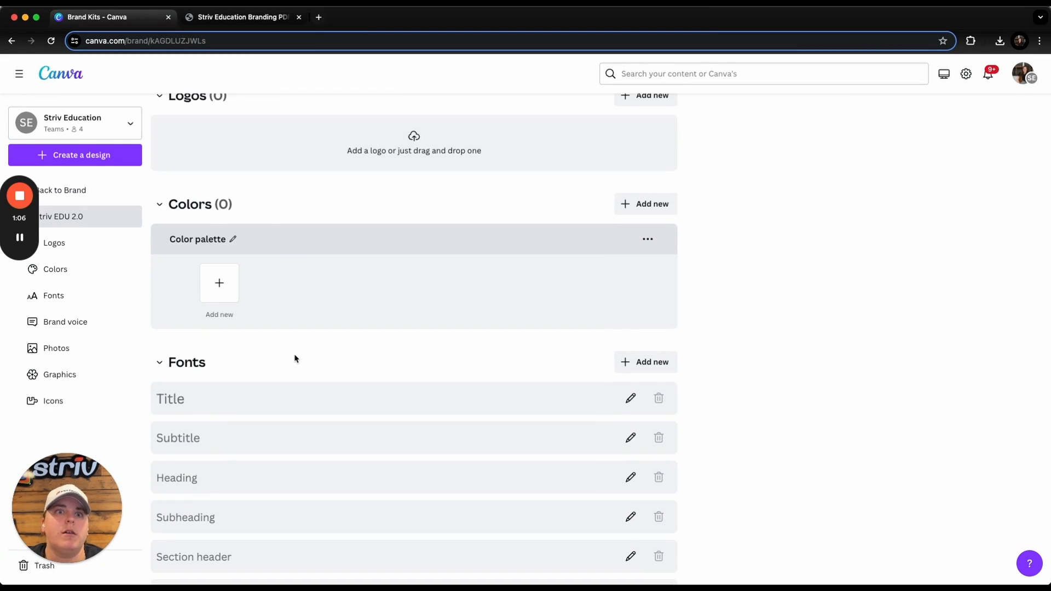
pyautogui.scroll(-6, 298, 373)
pyautogui.scroll(-5, 299, 375)
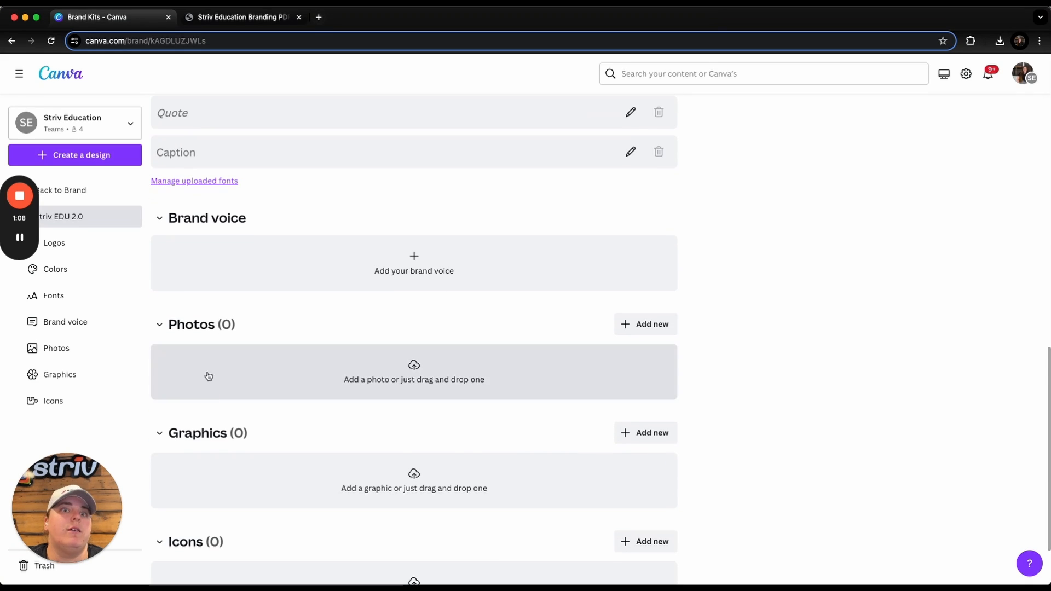
pyautogui.scroll(12, 468, 402)
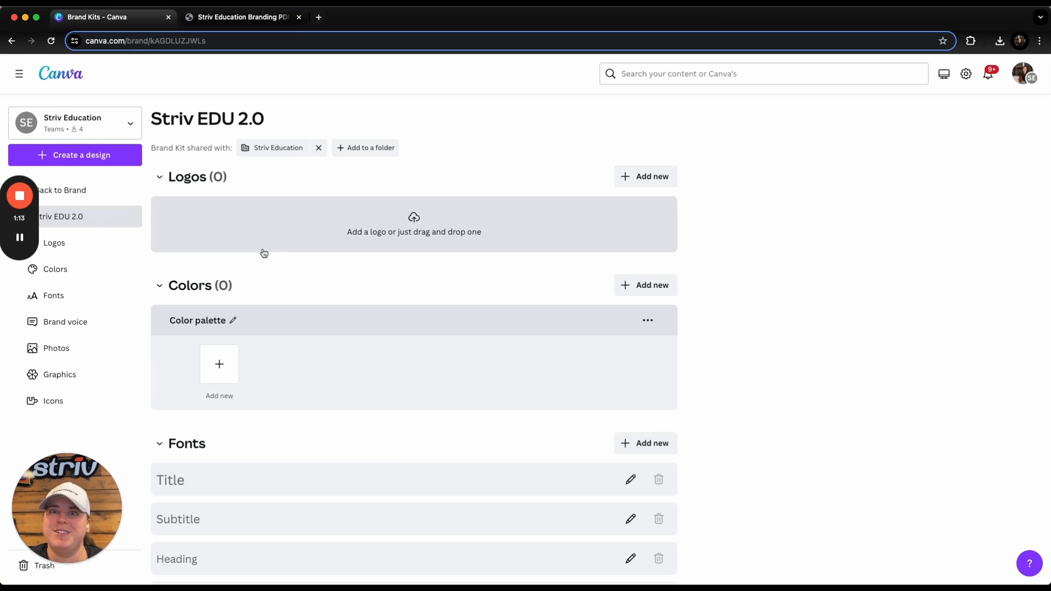
# Step: Upload the two grayscale logos, Striv EDU Logo, Striv EDU Stacked Logo and the four white logo variants to the brand kit's logos
pyautogui.click(369, 217)
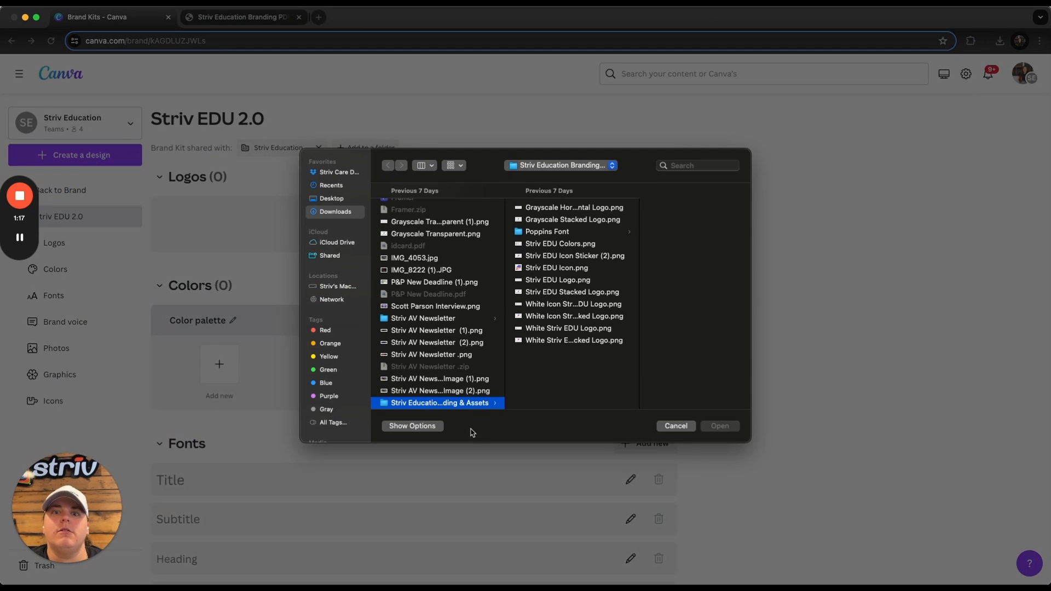
pyautogui.click(599, 209)
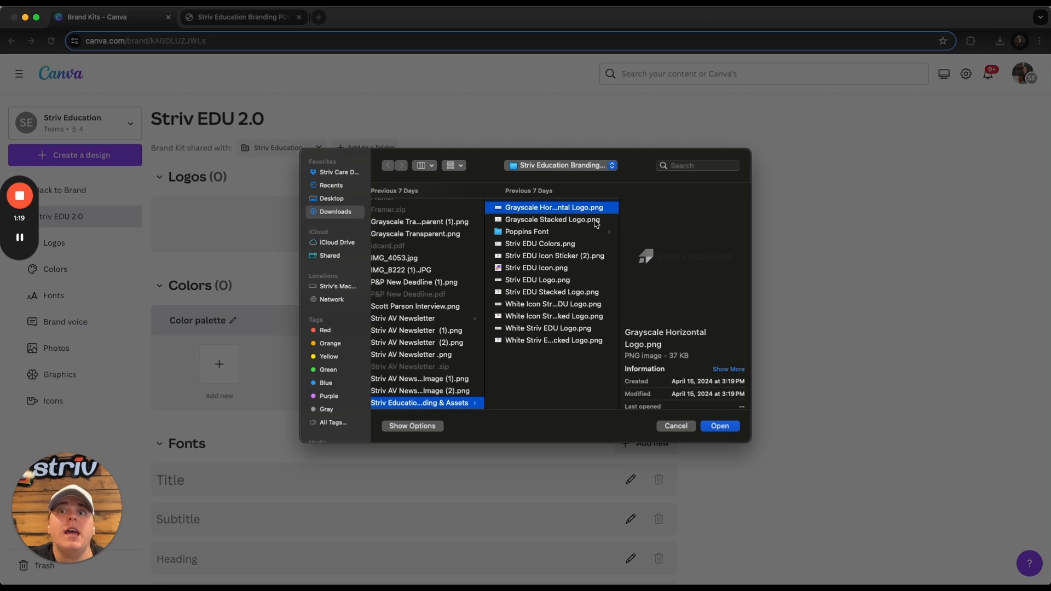
pyautogui.keyDown('shift'); pyautogui.click(597, 220); pyautogui.keyUp('shift')
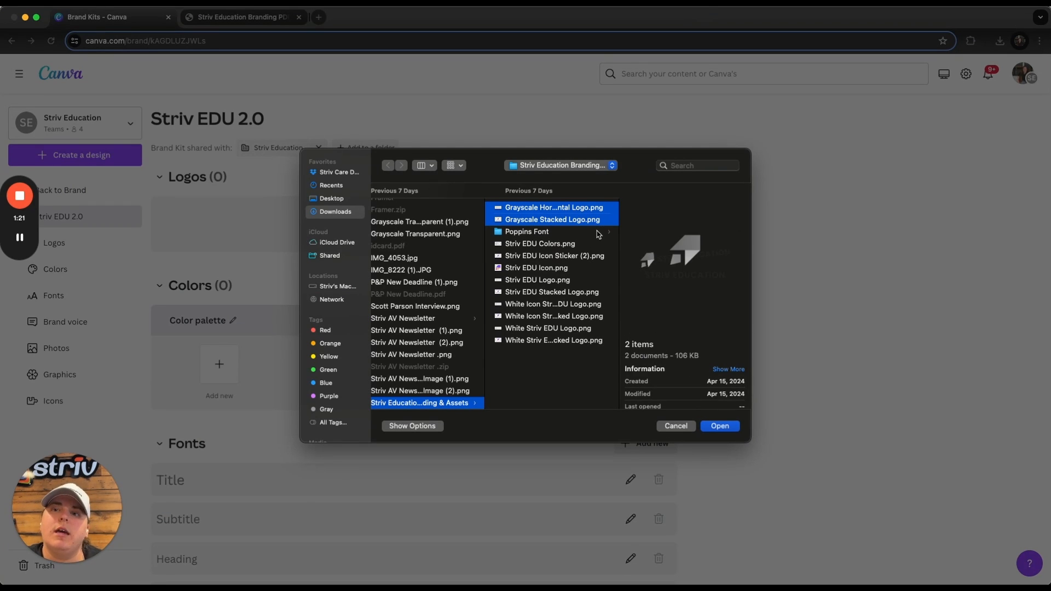
pyautogui.keyDown('super'); pyautogui.click(567, 279); pyautogui.keyUp('super')
pyautogui.keyDown('super'); pyautogui.click(578, 292); pyautogui.keyUp('super')
pyautogui.keyDown('super'); pyautogui.click(585, 305); pyautogui.keyUp('super')
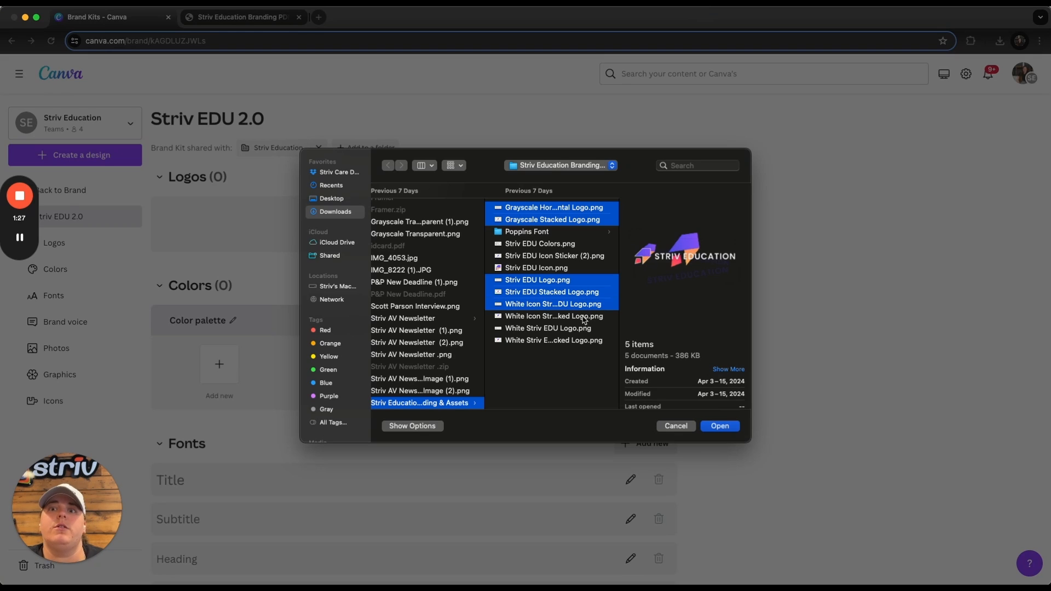
pyautogui.keyDown('super'); pyautogui.click(587, 317); pyautogui.keyUp('super')
pyautogui.keyDown('super'); pyautogui.click(586, 329); pyautogui.keyUp('super')
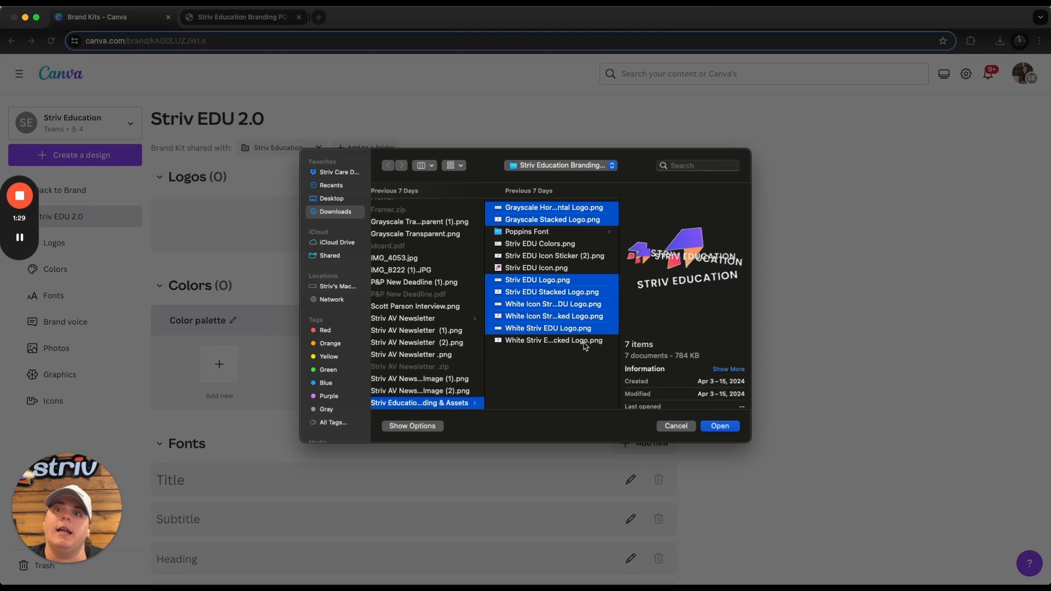
pyautogui.keyDown('super'); pyautogui.click(584, 341); pyautogui.keyUp('super')
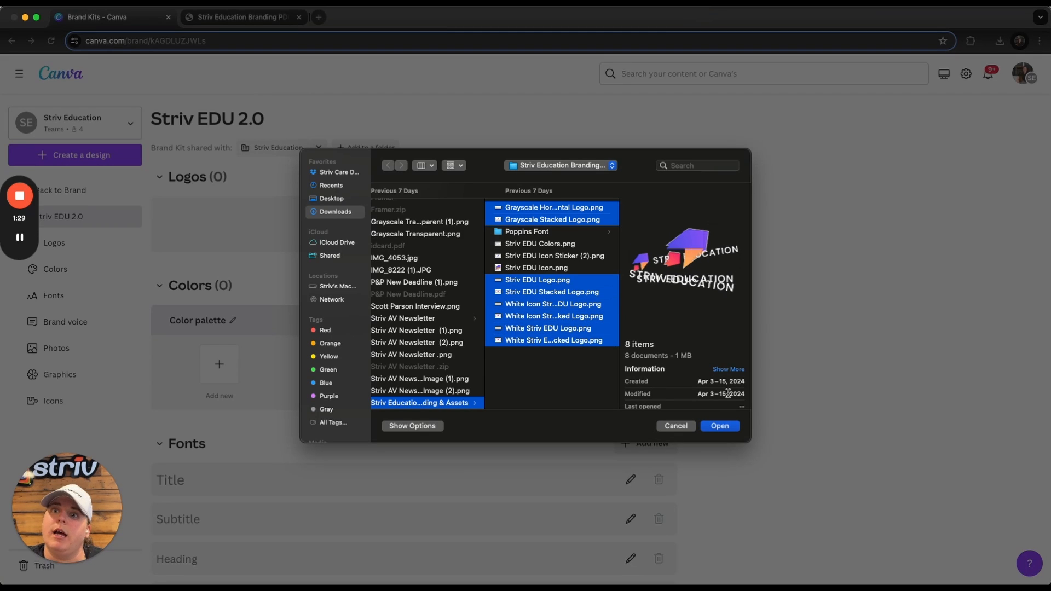
pyautogui.click(730, 427)
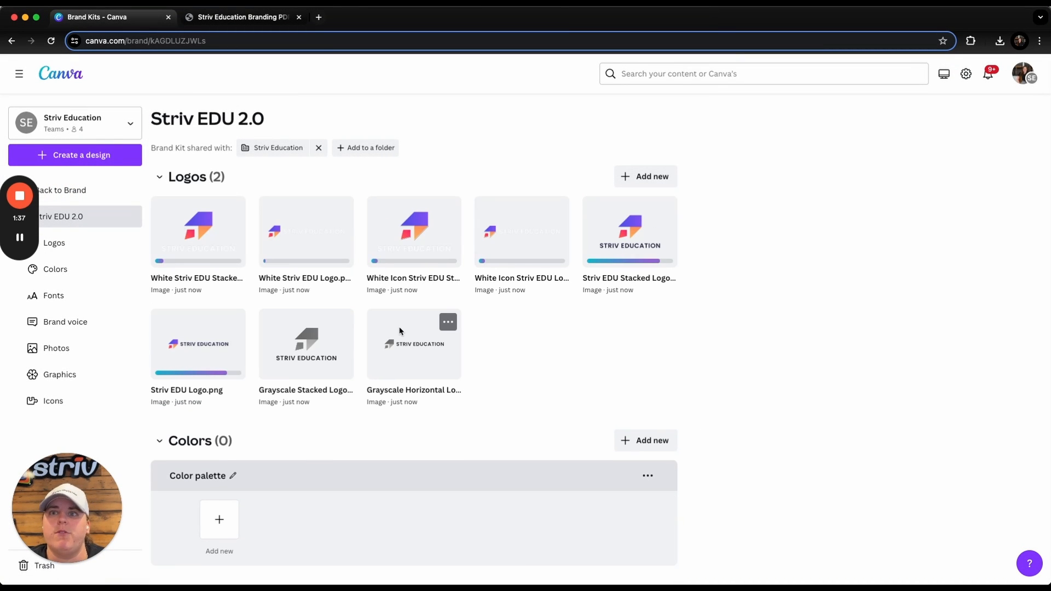
# Step: Switch to the Striv Education branding guideline PDF, enlarge it to 175% and examine its logo, font, color and gradient specifications
pyautogui.scroll(-2, 394, 334)
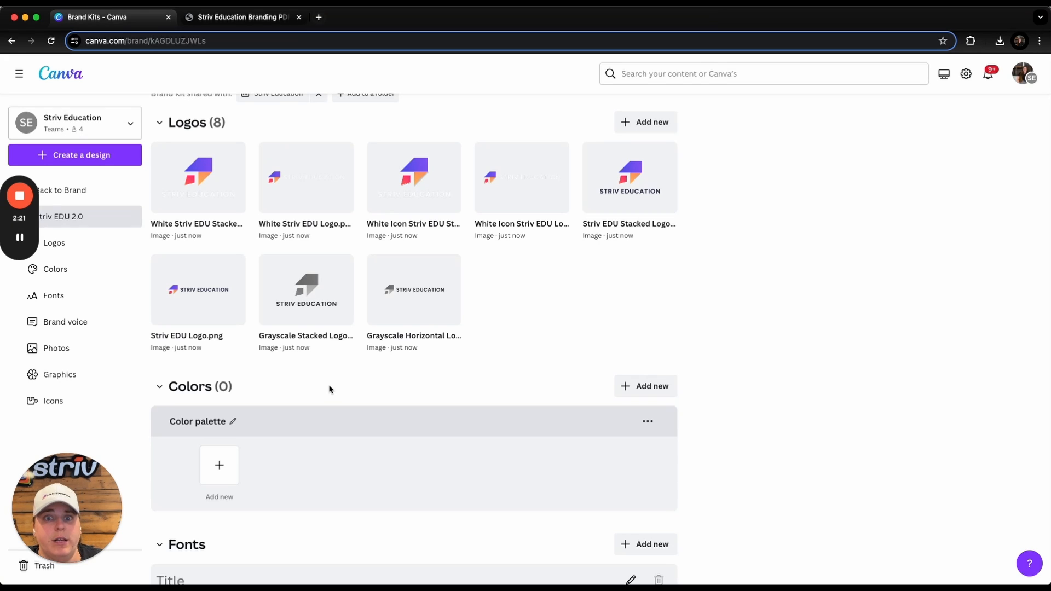
pyautogui.click(208, 17)
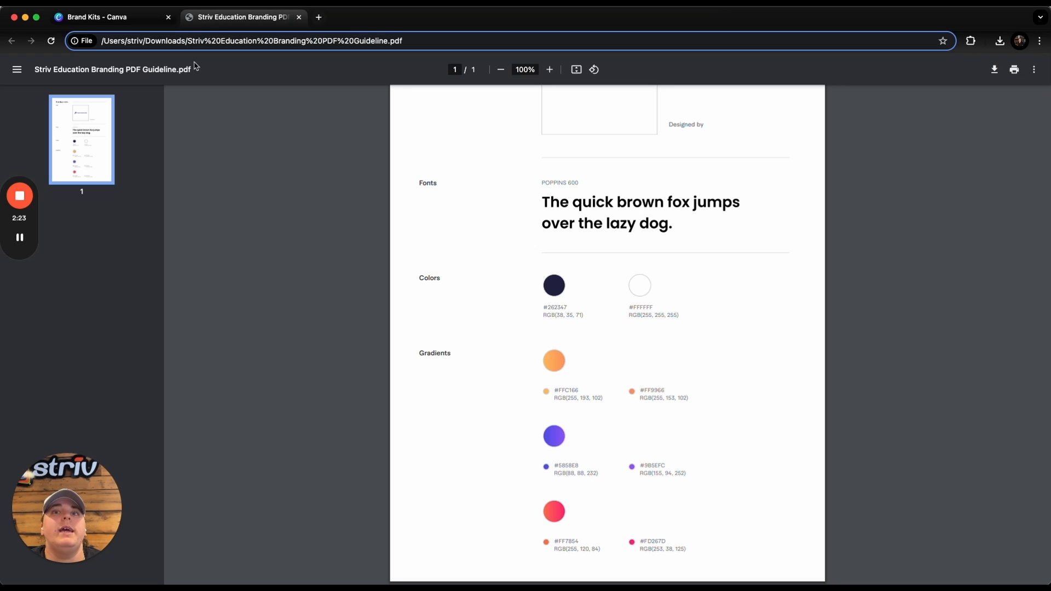
pyautogui.scroll(4, 597, 251)
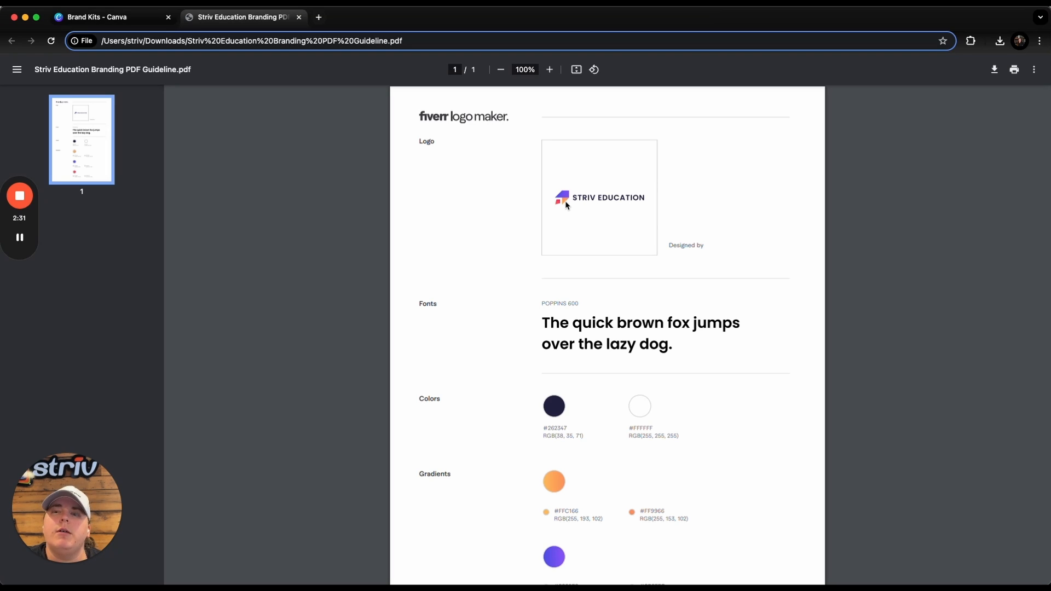
pyautogui.click(550, 69)
pyautogui.click(550, 70)
pyautogui.click(550, 70)
pyautogui.click(550, 69)
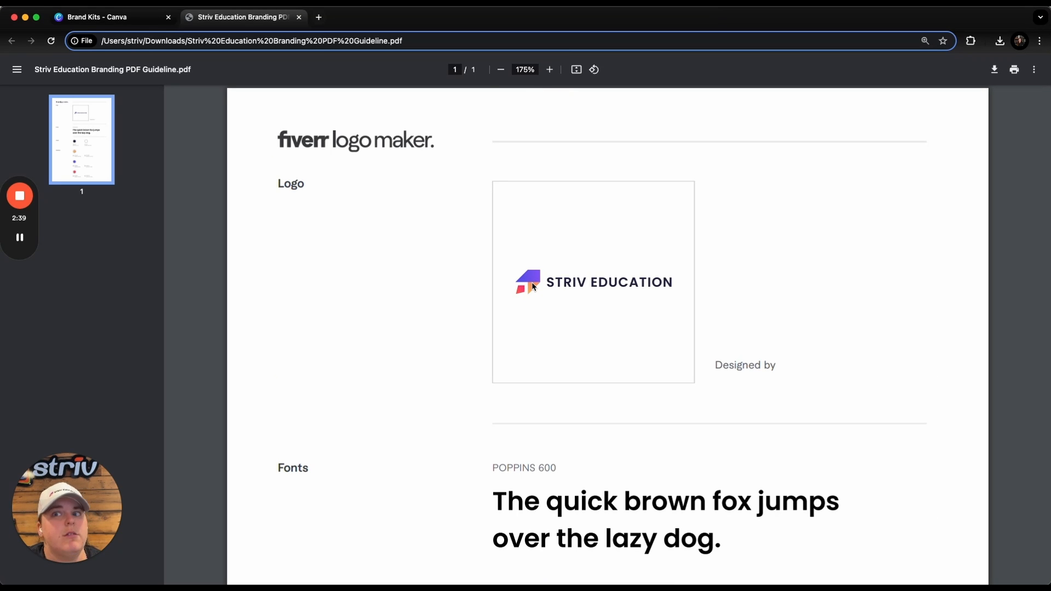
pyautogui.scroll(-8, 532, 285)
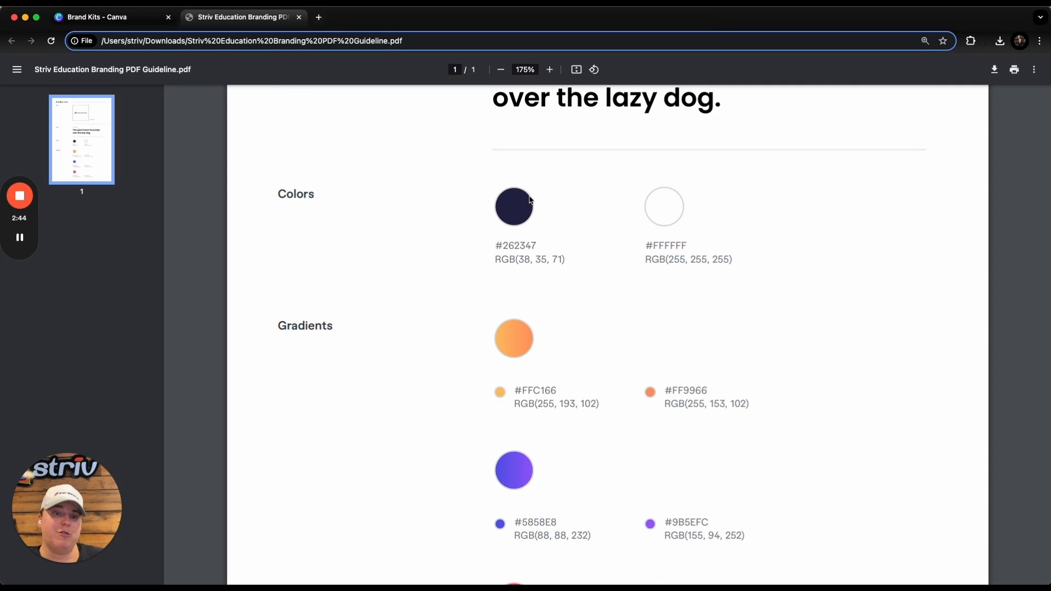
pyautogui.scroll(1, 524, 351)
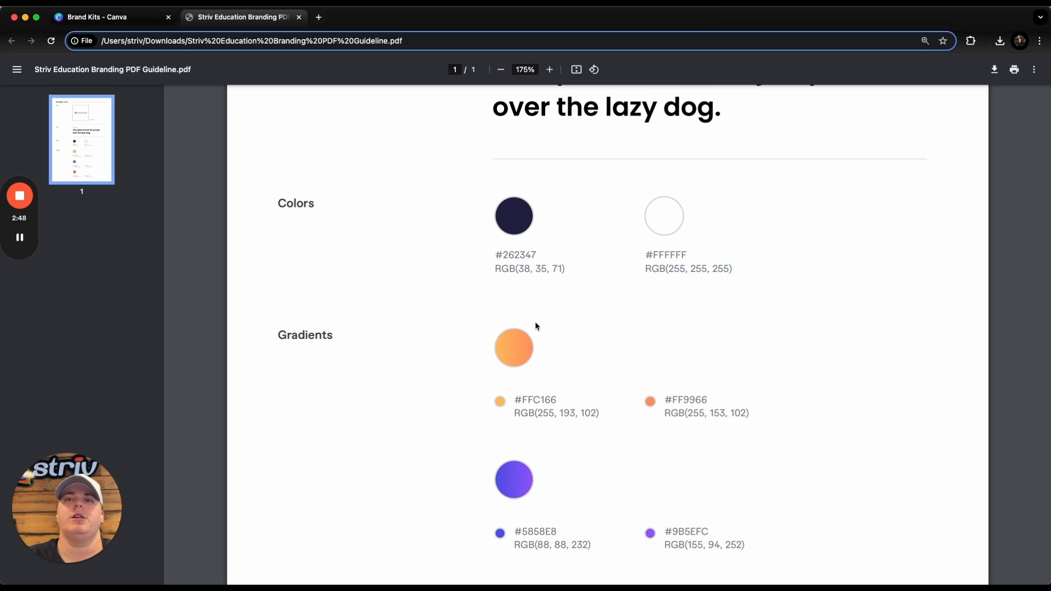
pyautogui.scroll(-5, 622, 358)
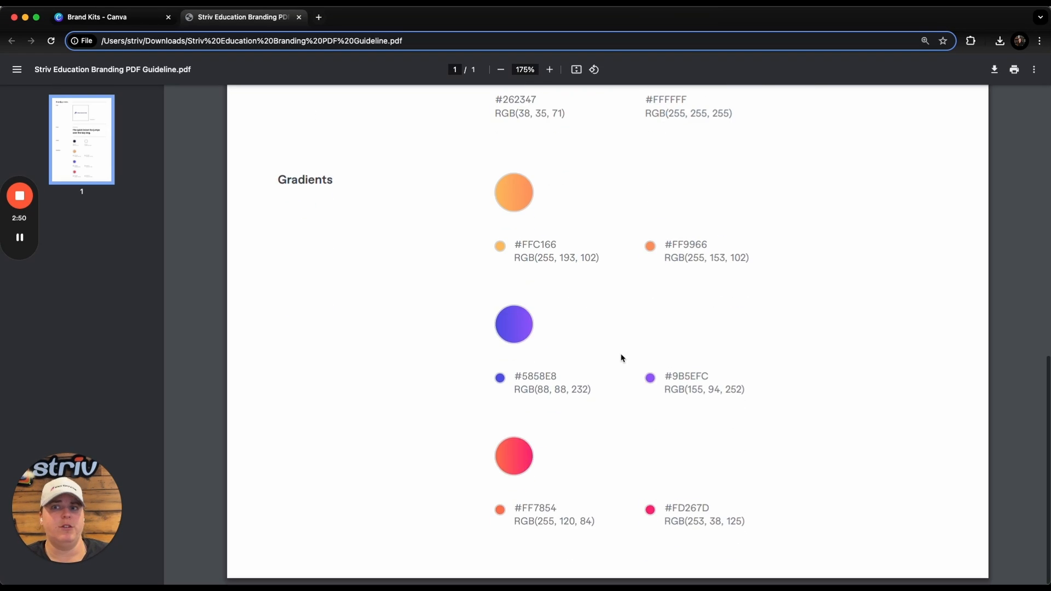
pyautogui.scroll(4, 622, 358)
# Step: Return to the Canva brand kit and add the solid color #263470 to the color palette
pyautogui.click(133, 20)
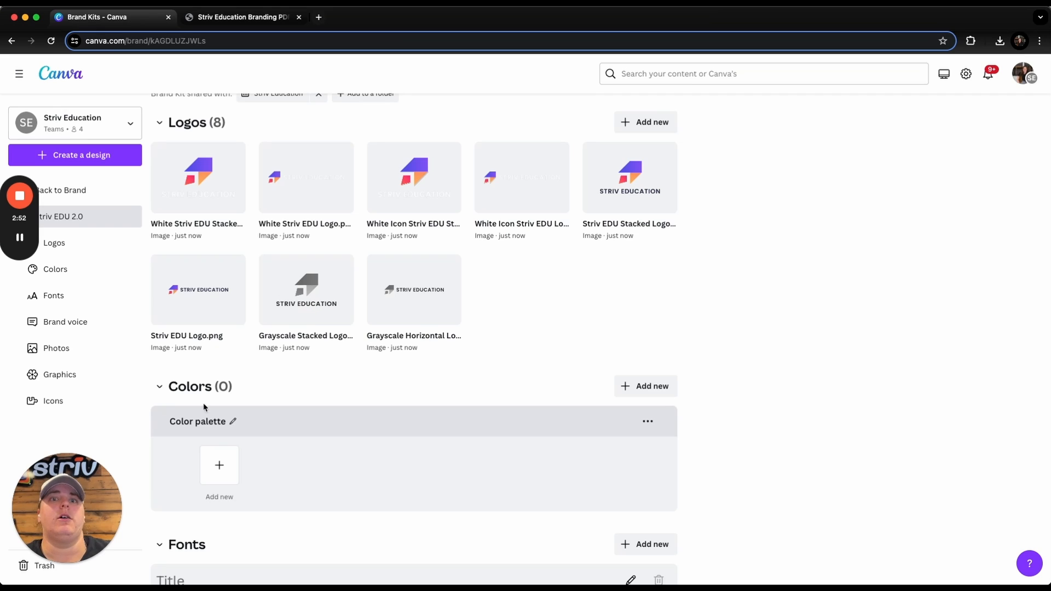
pyautogui.click(237, 465)
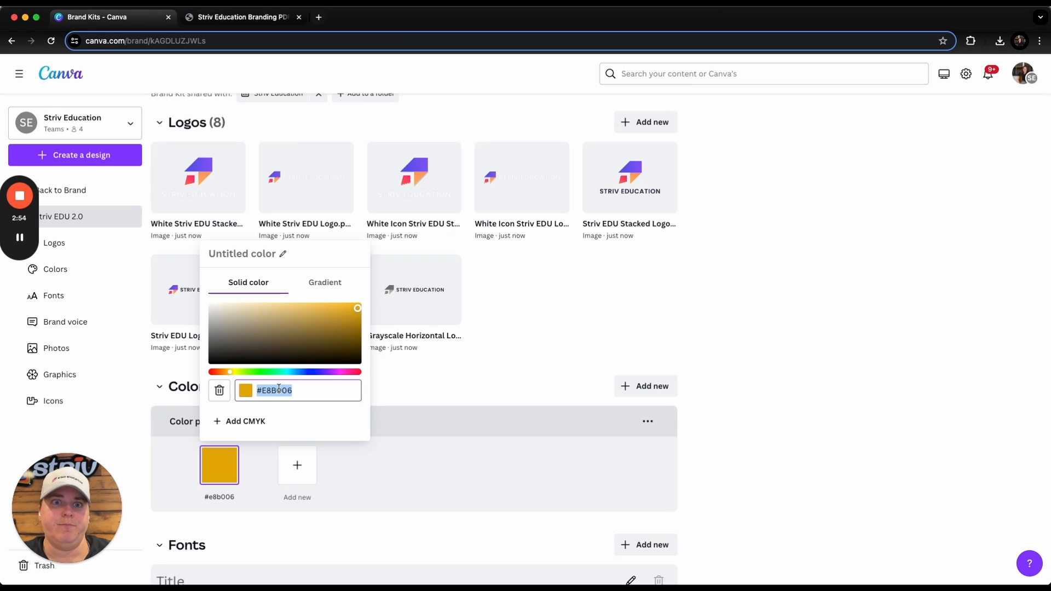
pyautogui.write('#26347')
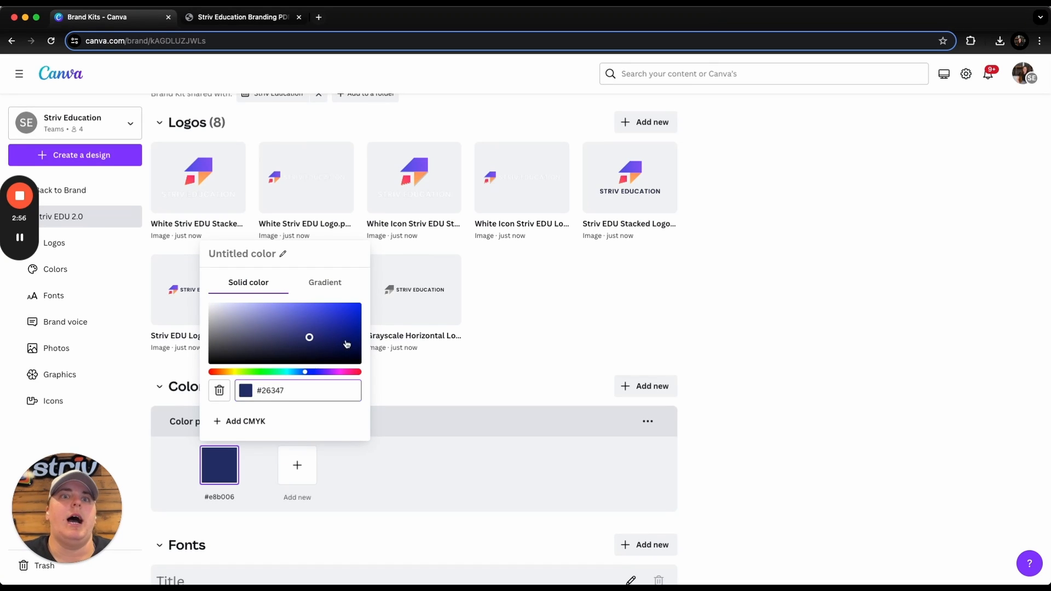
pyautogui.write('0')
pyautogui.click(445, 478)
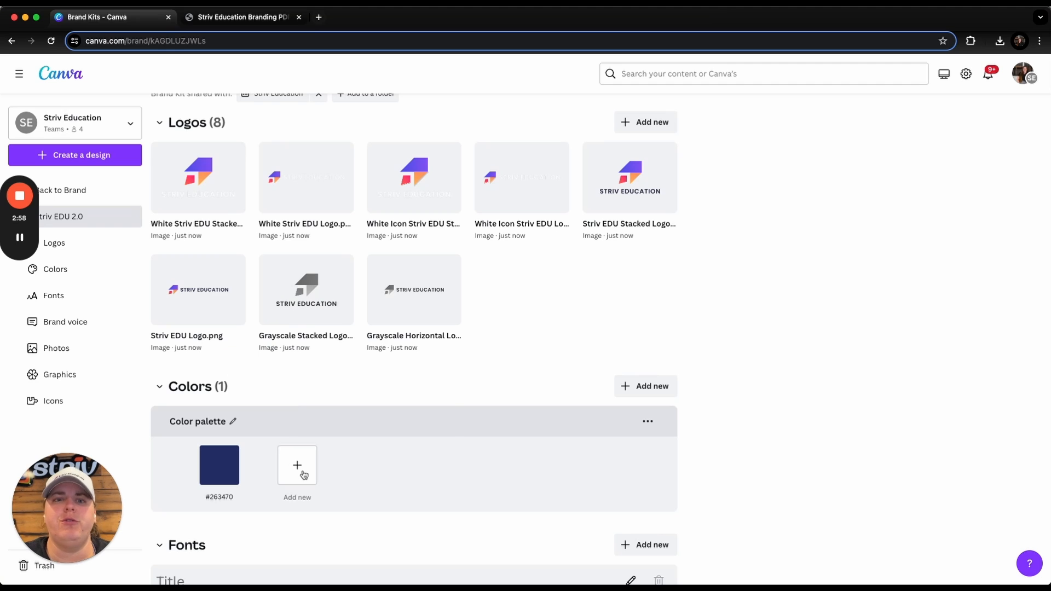
# Step: Add a gradient to the color palette and set its first color to #FFC166 from the branding guideline PDF
pyautogui.click(297, 465)
pyautogui.click(394, 295)
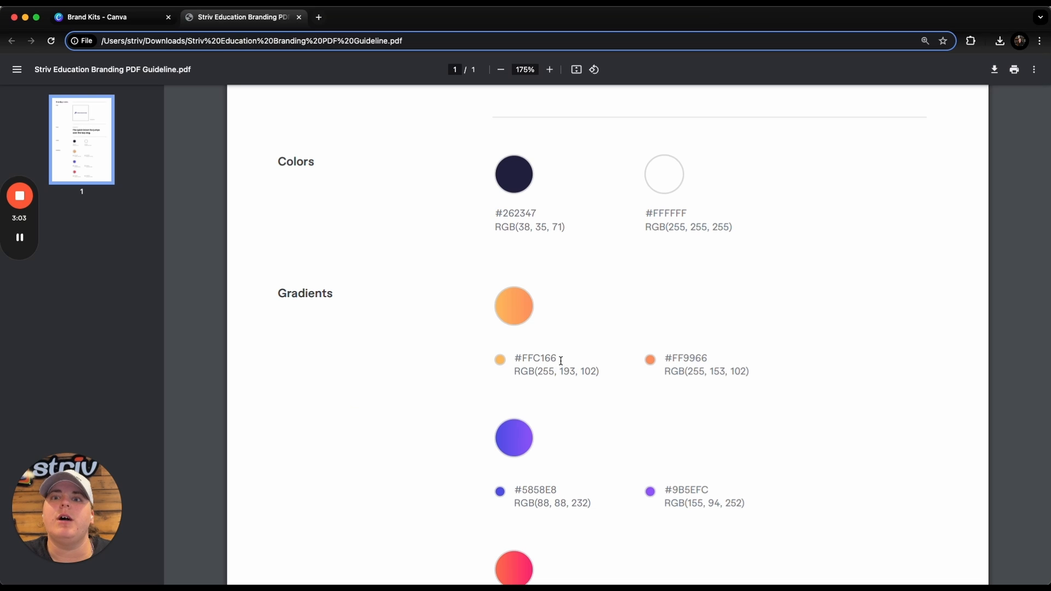
pyautogui.moveTo(561, 361); pyautogui.dragTo(530, 358)
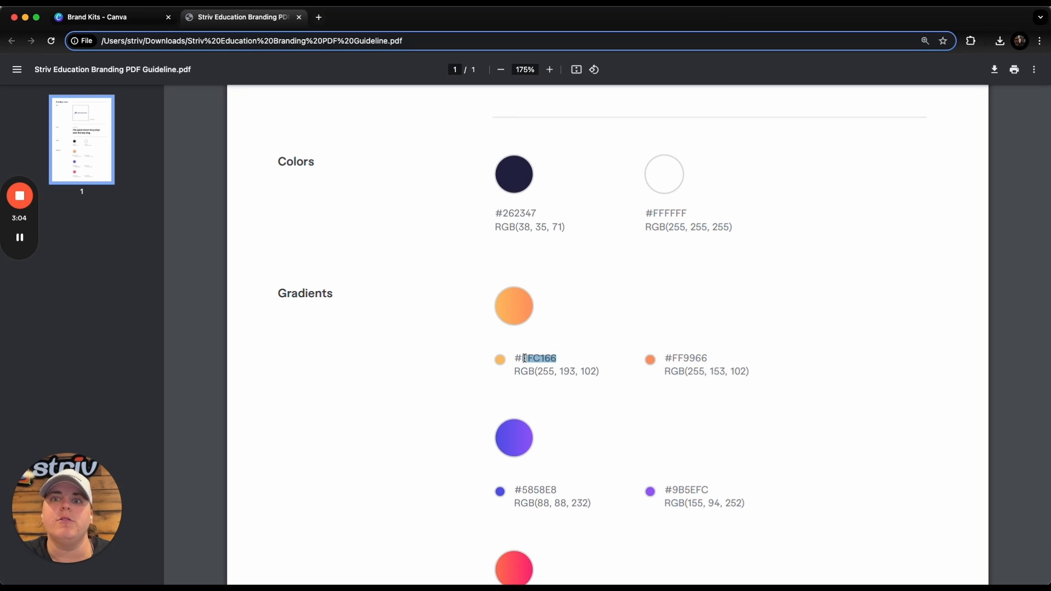
pyautogui.click(97, 17)
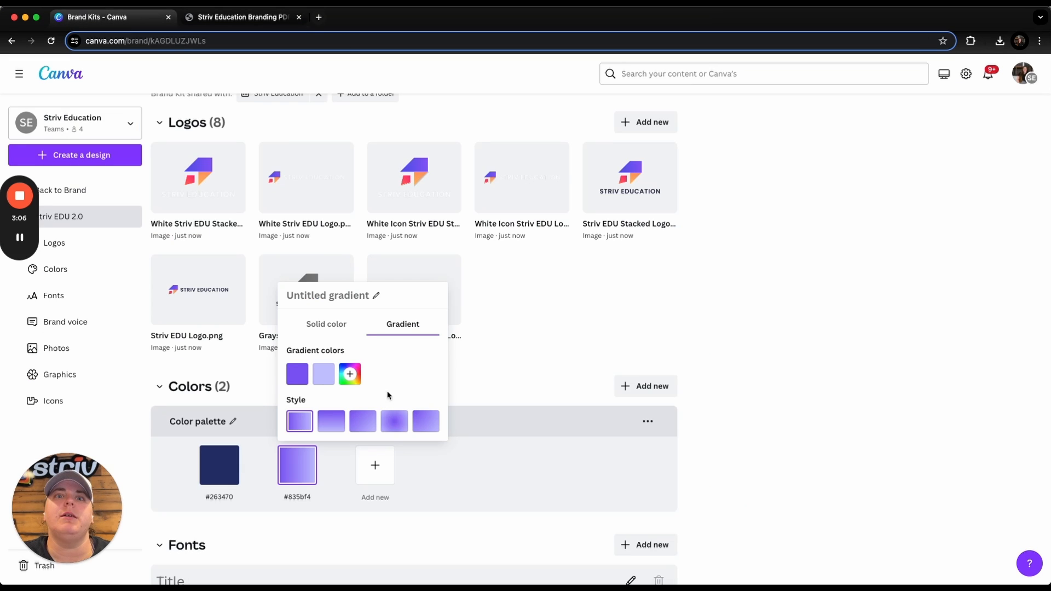
pyautogui.click(299, 381)
pyautogui.click(328, 497)
pyautogui.press('super+a')
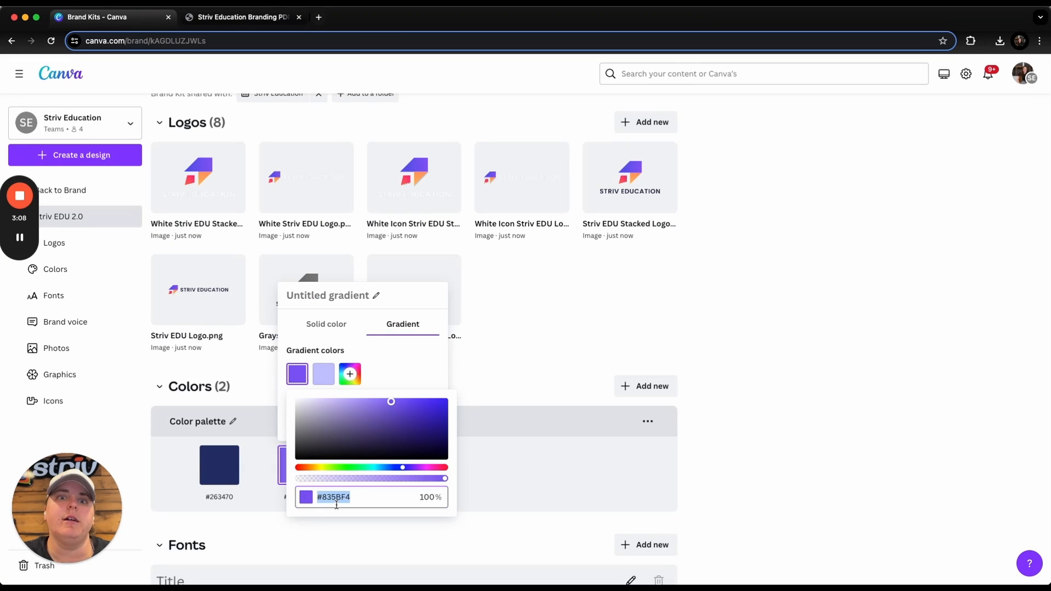
pyautogui.write('#FFC166')
pyautogui.click(400, 341)
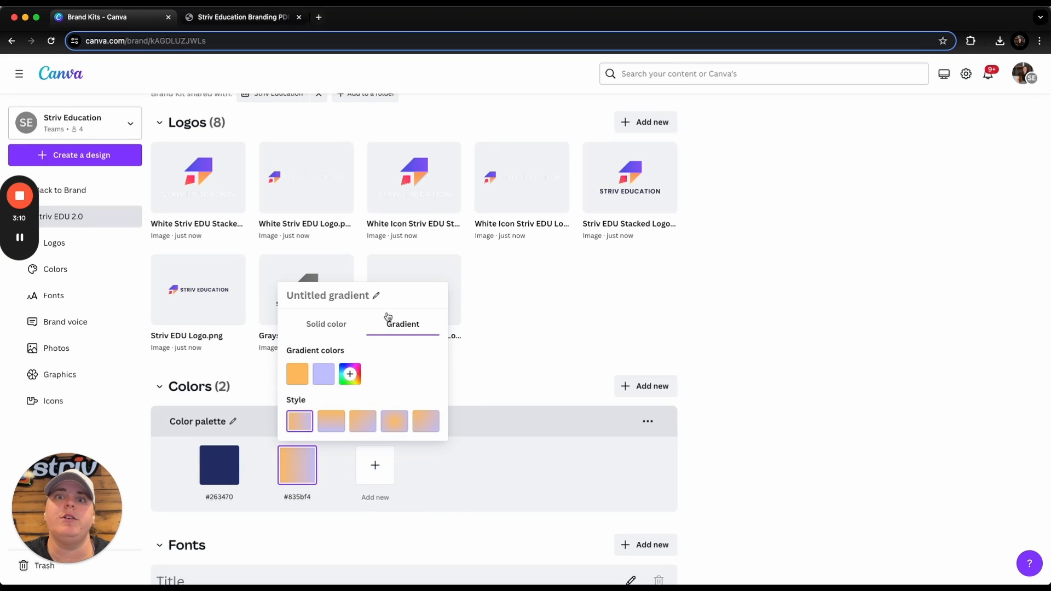
# Step: Set the new gradient's second color to #FF9966, taken from the branding guideline PDF, and close the color editor
pyautogui.click(272, 25)
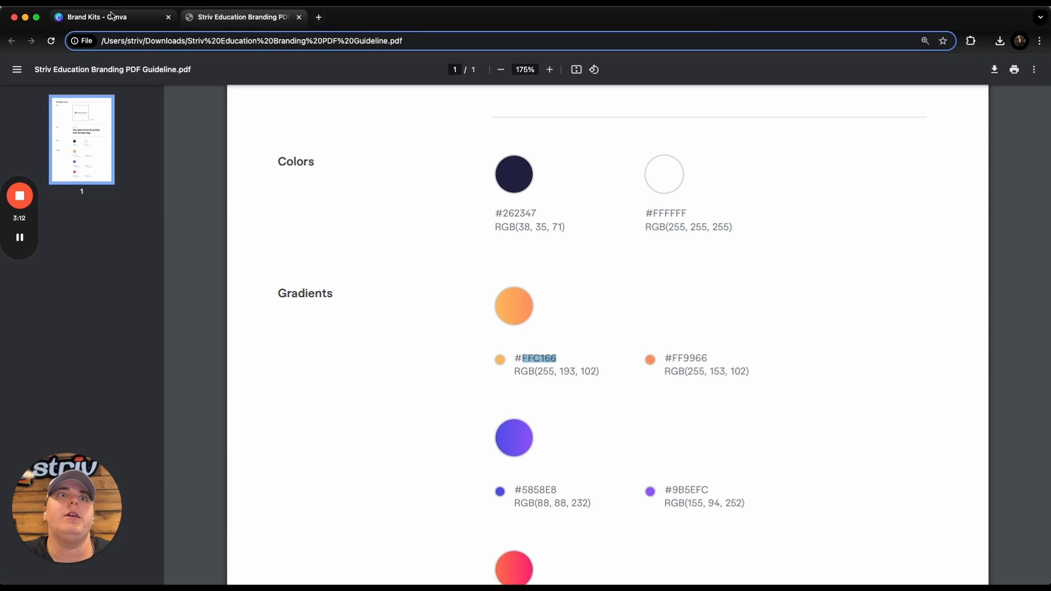
pyautogui.click(111, 19)
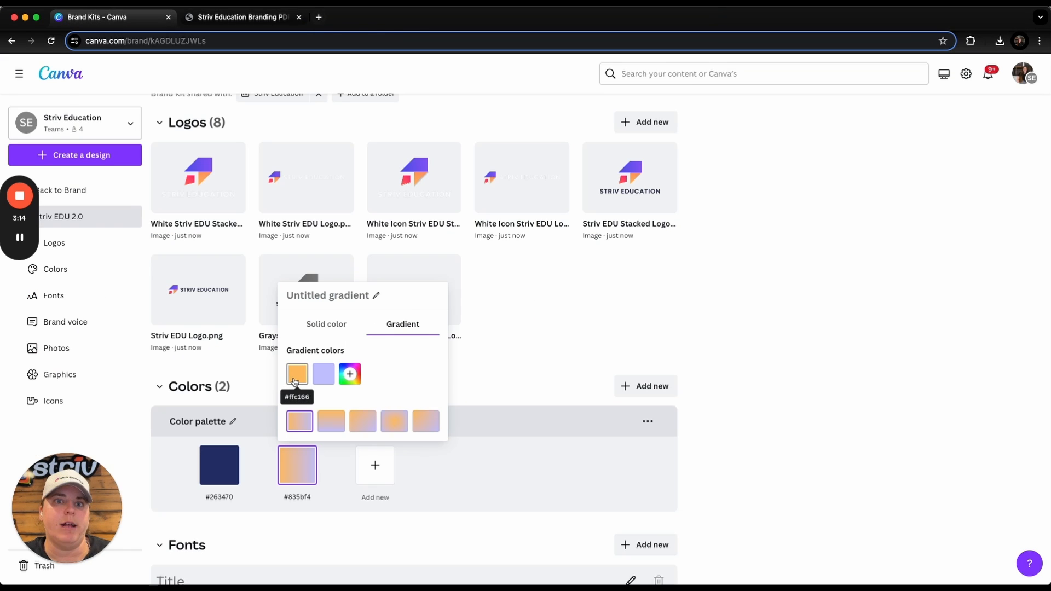
pyautogui.click(327, 376)
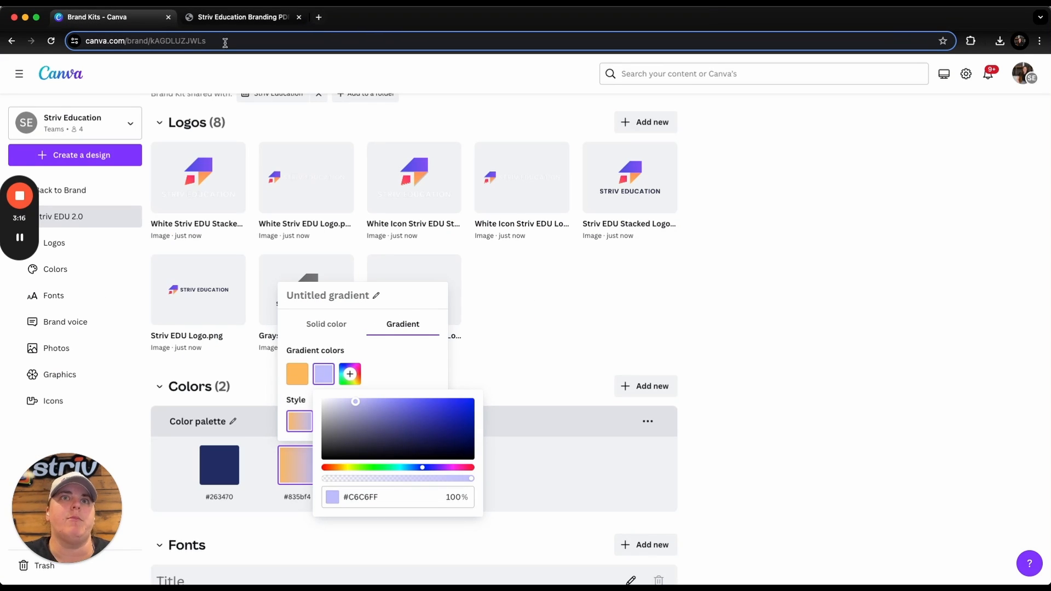
pyautogui.click(240, 17)
pyautogui.moveTo(710, 358); pyautogui.dragTo(677, 360)
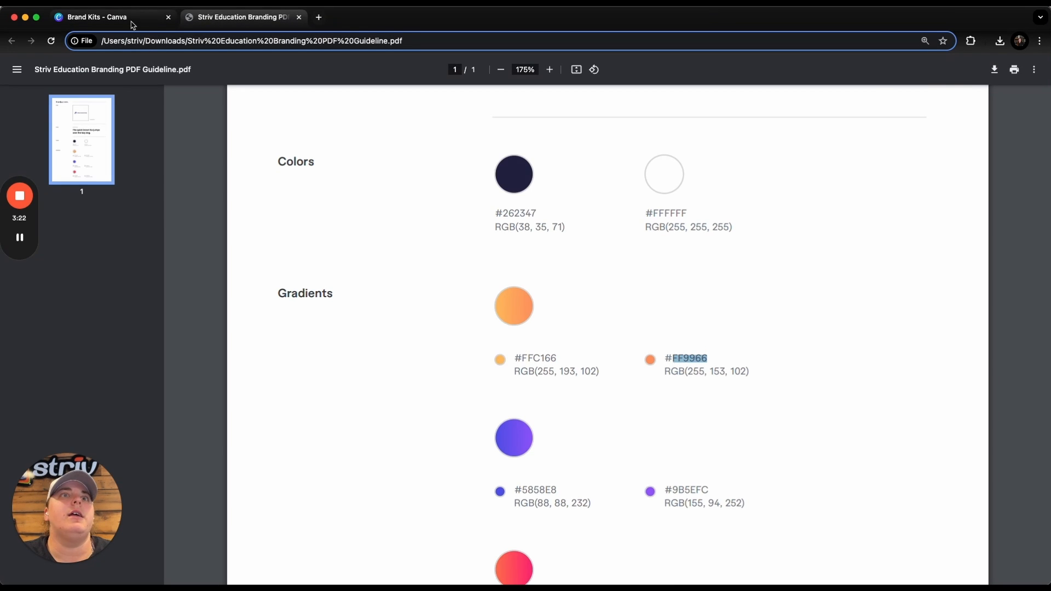
pyautogui.click(109, 17)
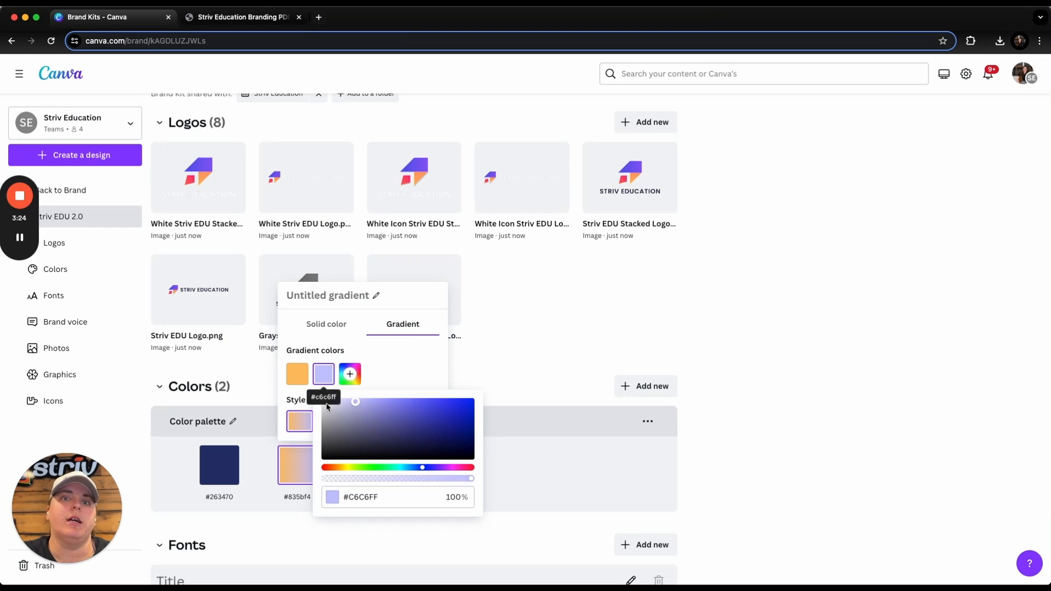
pyautogui.click(361, 501)
pyautogui.write('#FF9966')
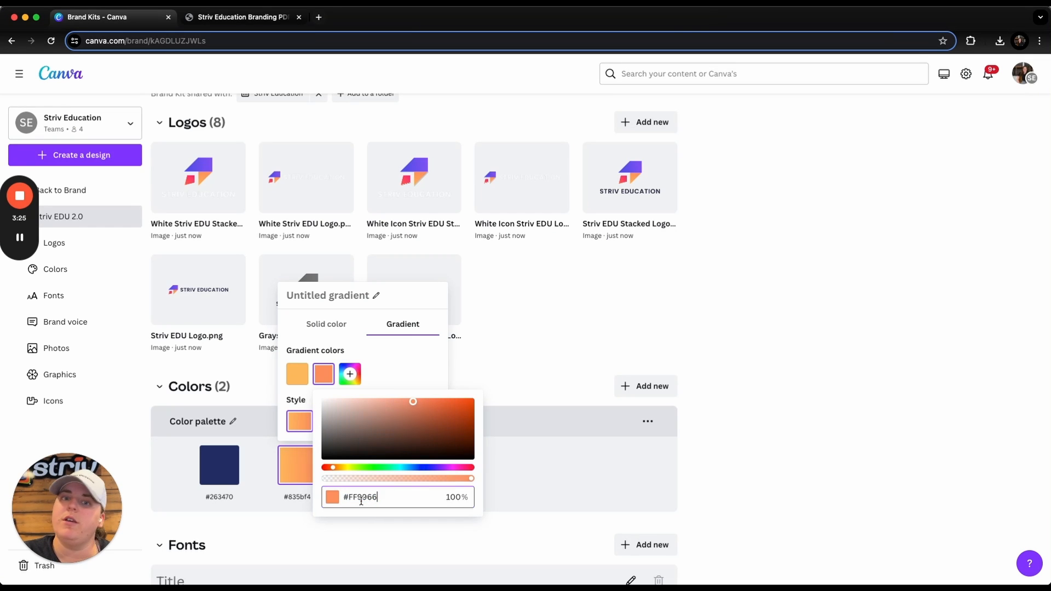
pyautogui.click(433, 358)
pyautogui.click(341, 509)
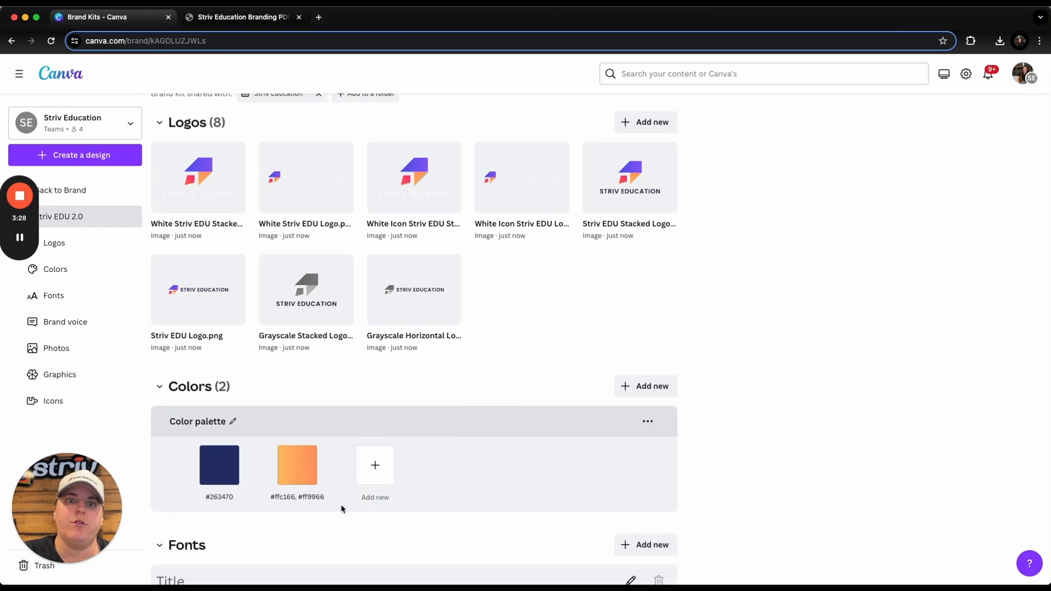
# Step: Try the vertical and radial styles on the #ffc166, #ff9966 gradient and go back to the horizontal style
pyautogui.click(297, 466)
pyautogui.click(342, 422)
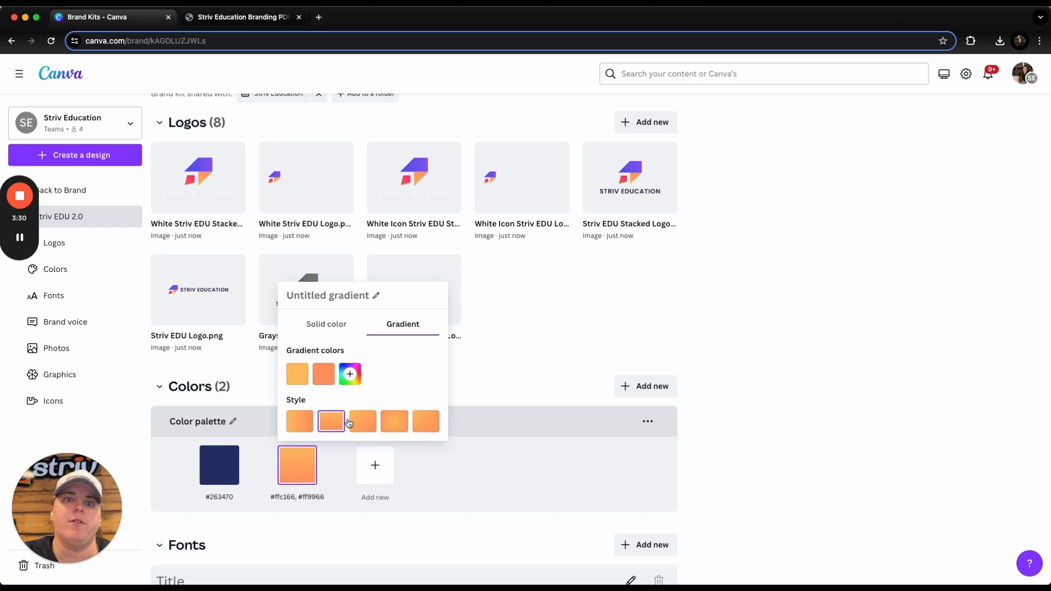
pyautogui.click(300, 424)
pyautogui.click(331, 422)
pyautogui.click(406, 427)
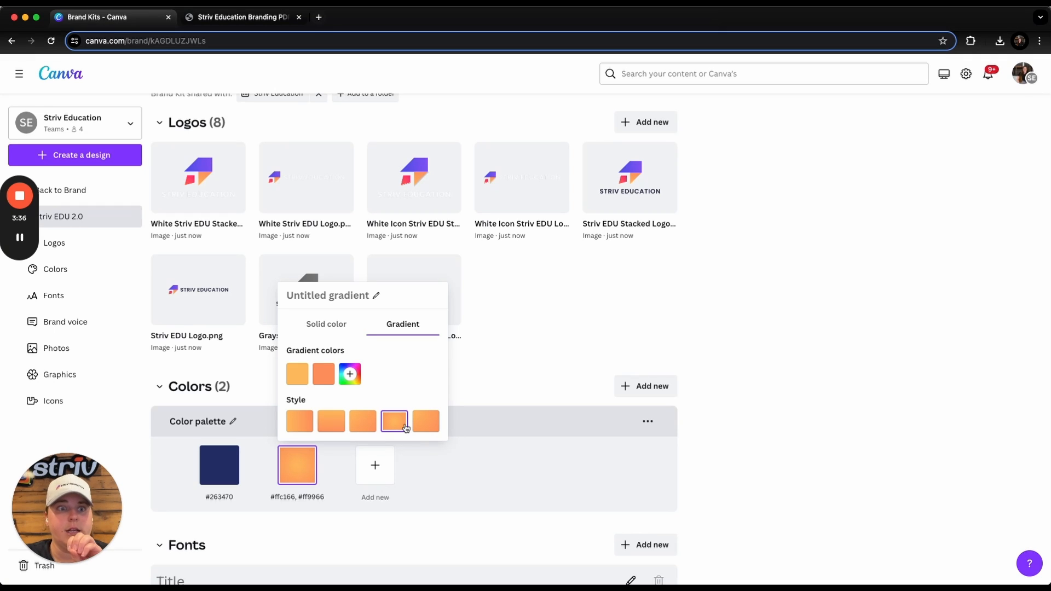
pyautogui.click(300, 422)
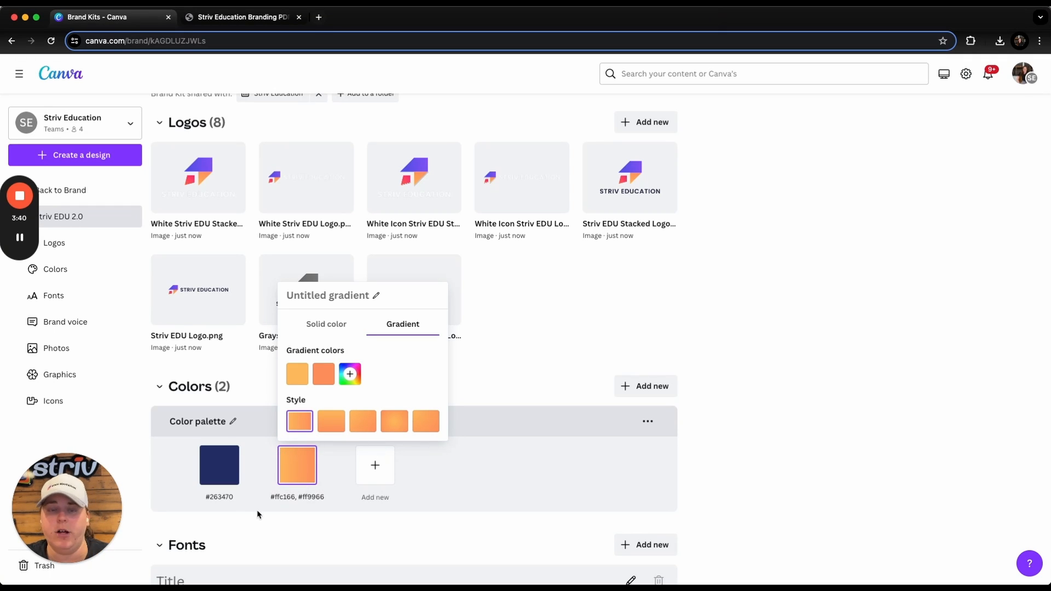
pyautogui.click(485, 456)
# Step: Add a solid color #FDFDFE to the color palette and give it a CMYK value of 0,0,0,0
pyautogui.scroll(-2, 485, 457)
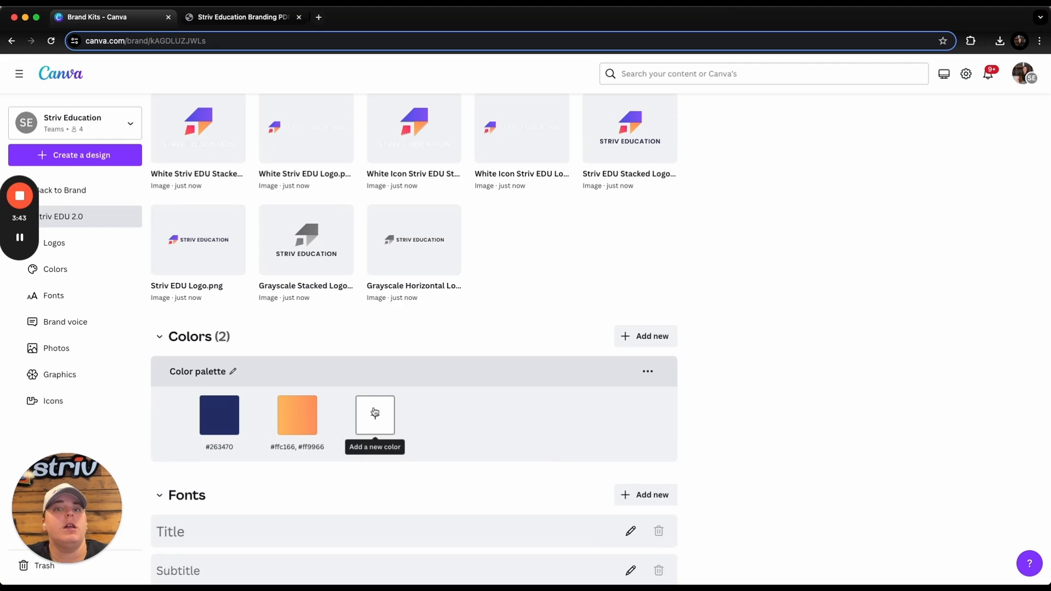
pyautogui.click(375, 415)
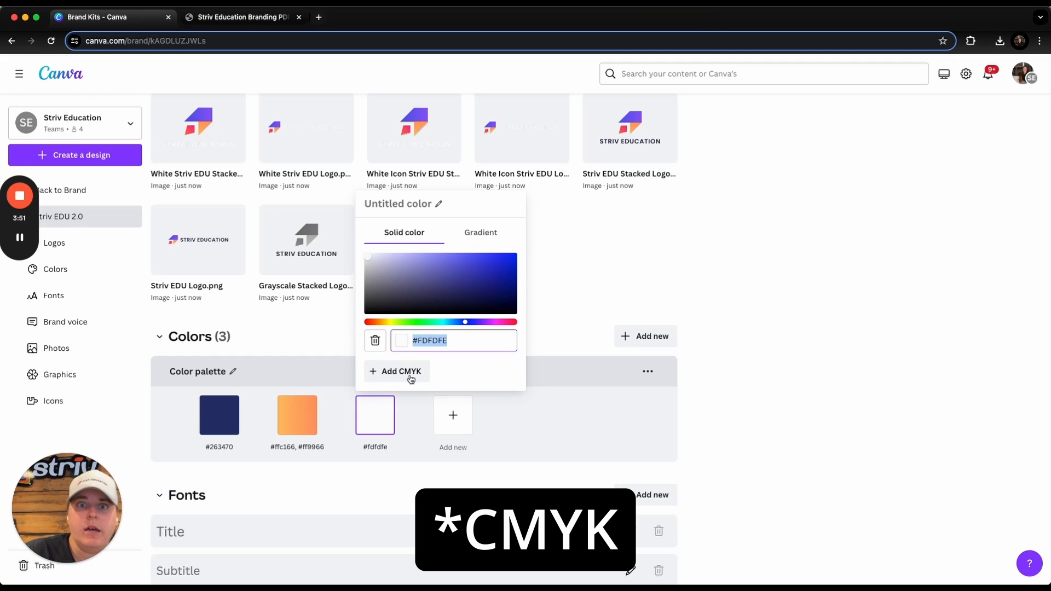
pyautogui.click(393, 375)
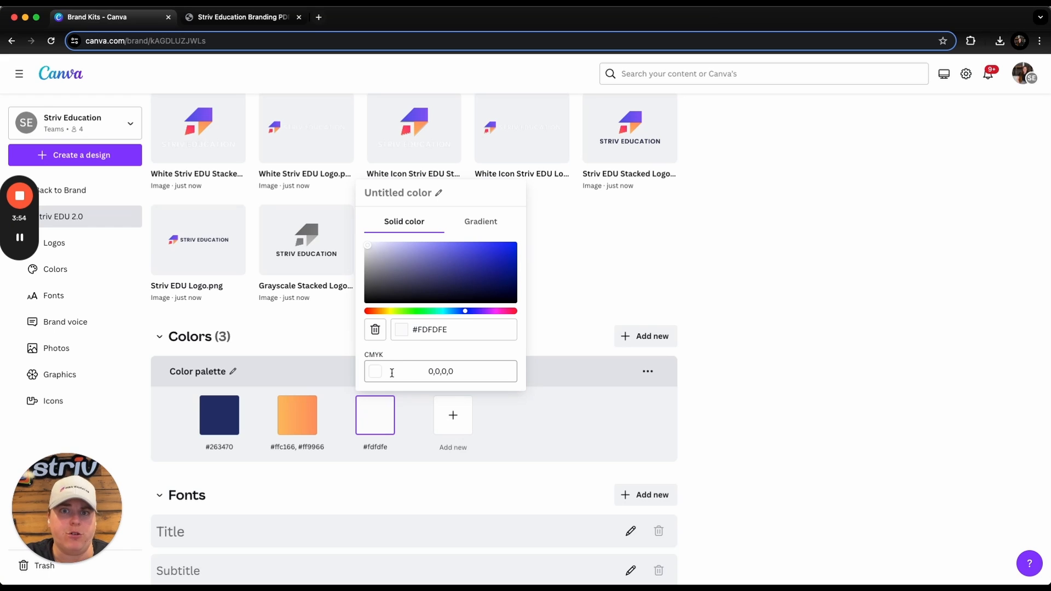
pyautogui.click(437, 372)
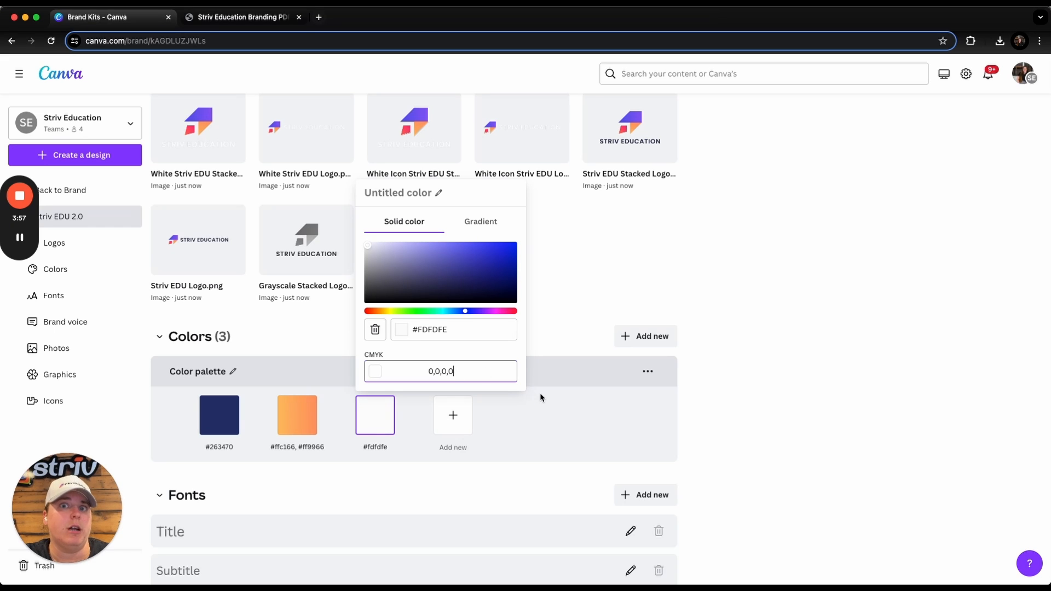
pyautogui.click(566, 420)
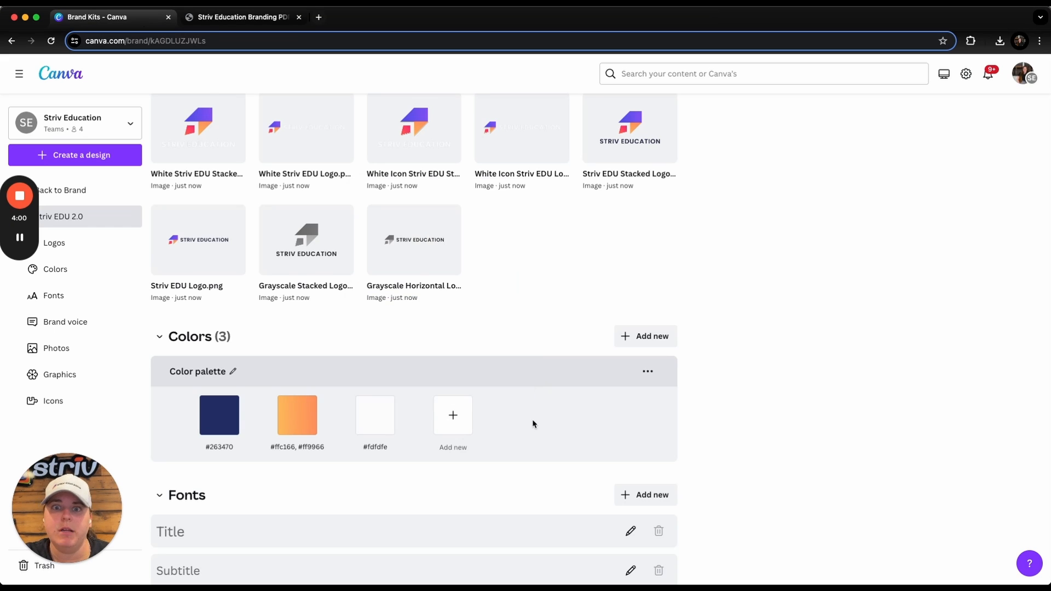
# Step: Check the font specification in the branding guideline PDF, and set the brand kit's Title font to bold Poppins
pyautogui.scroll(-5, 534, 423)
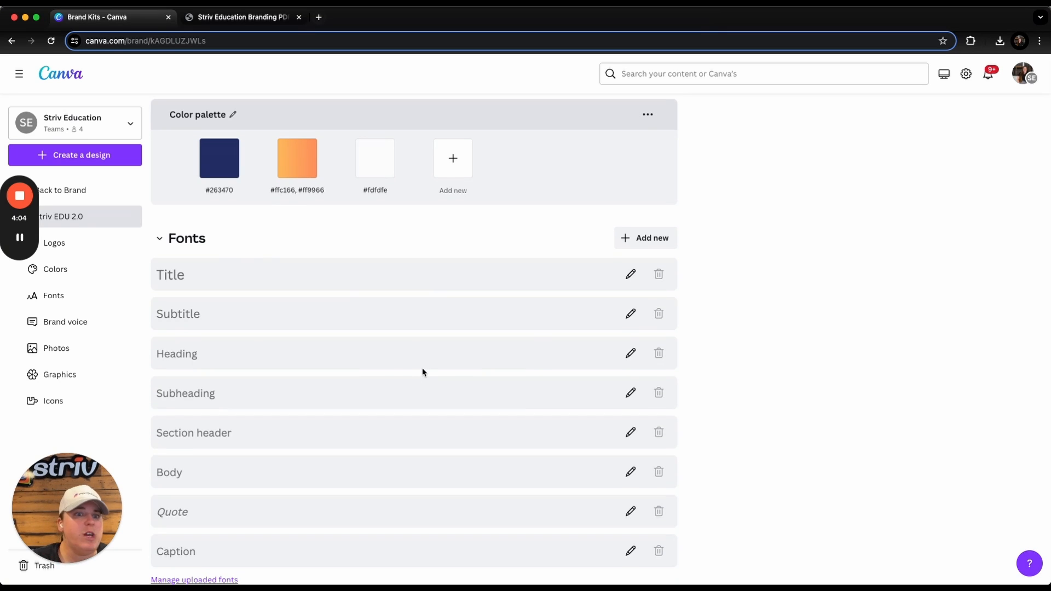
pyautogui.click(236, 20)
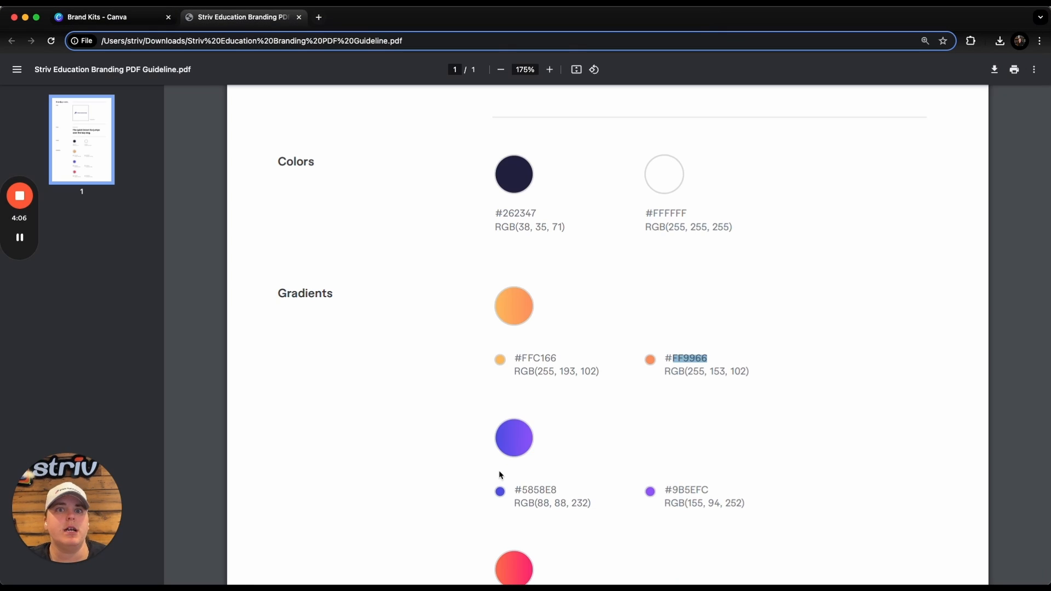
pyautogui.scroll(3, 498, 479)
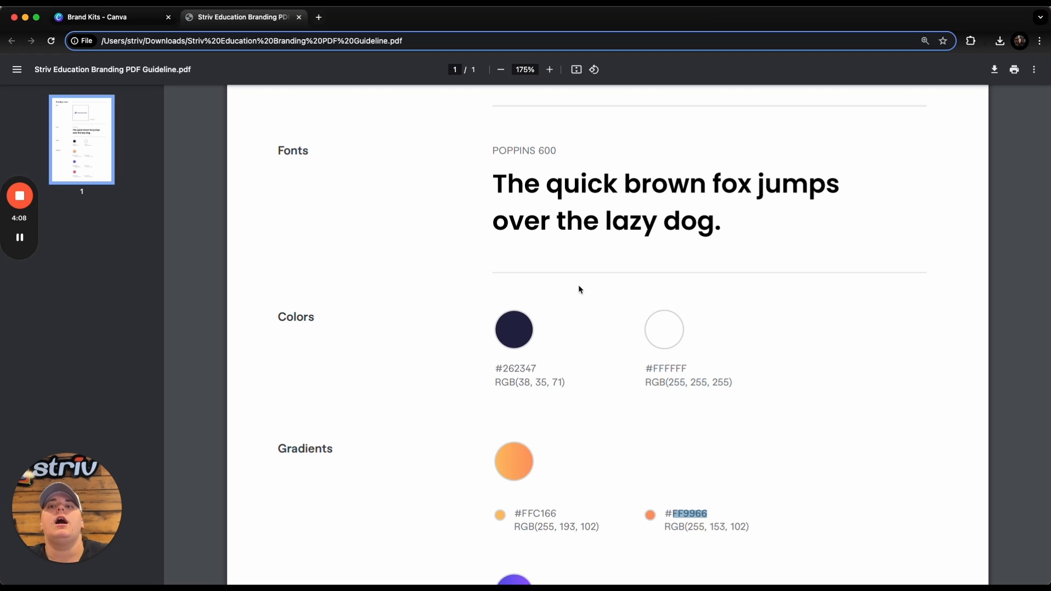
pyautogui.click(104, 17)
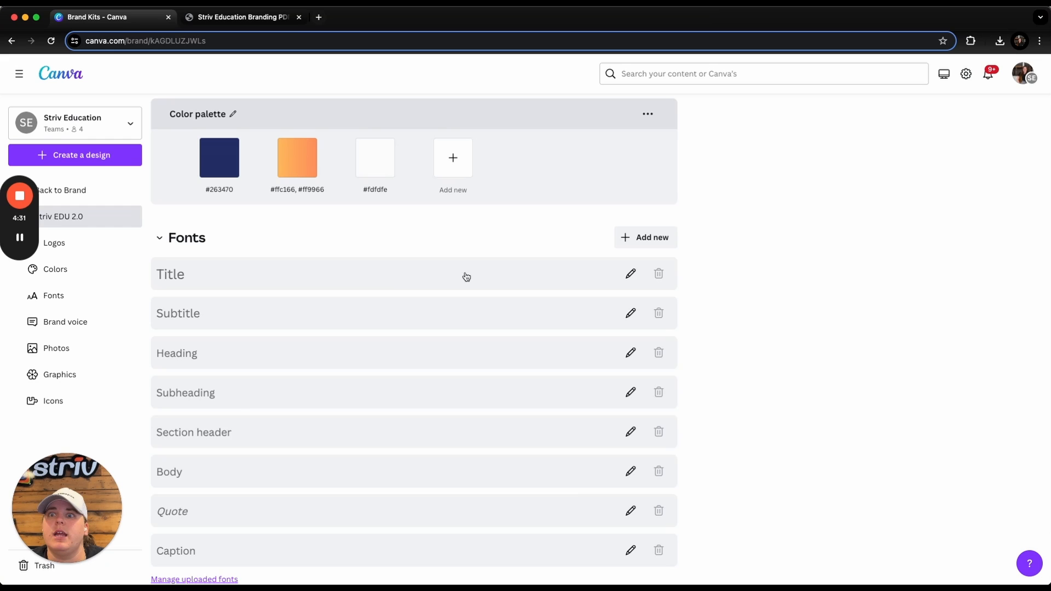
pyautogui.click(631, 274)
pyautogui.click(200, 280)
pyautogui.scroll(-3, 177, 488)
pyautogui.click(199, 520)
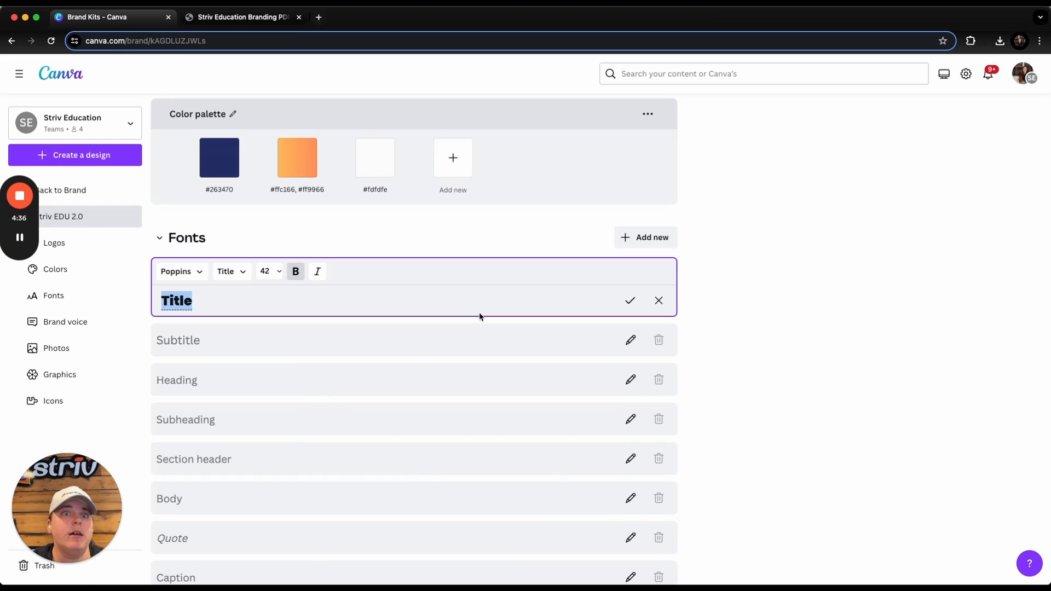
pyautogui.click(734, 281)
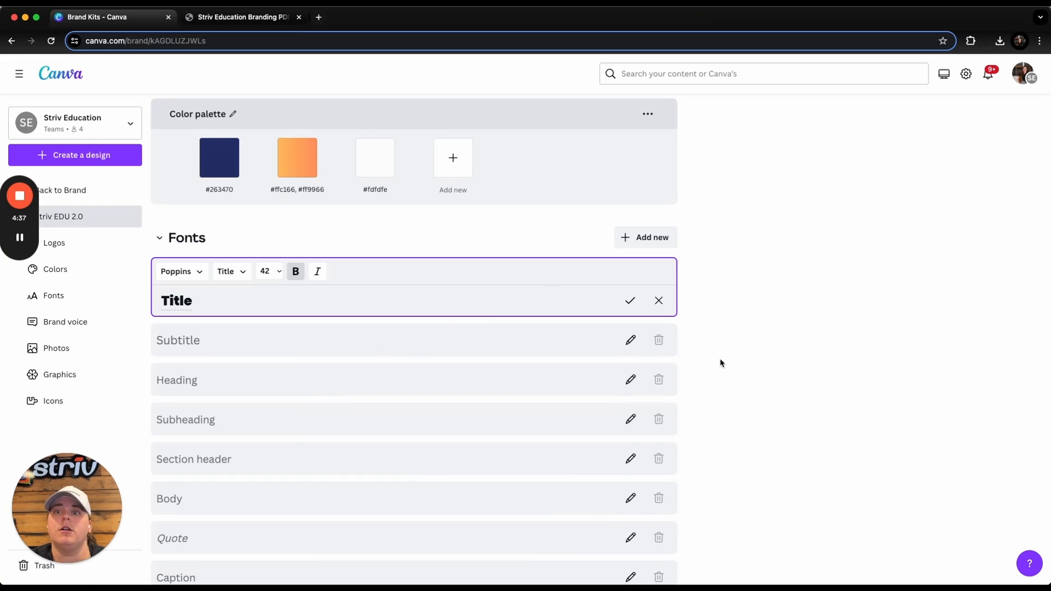
pyautogui.click(630, 302)
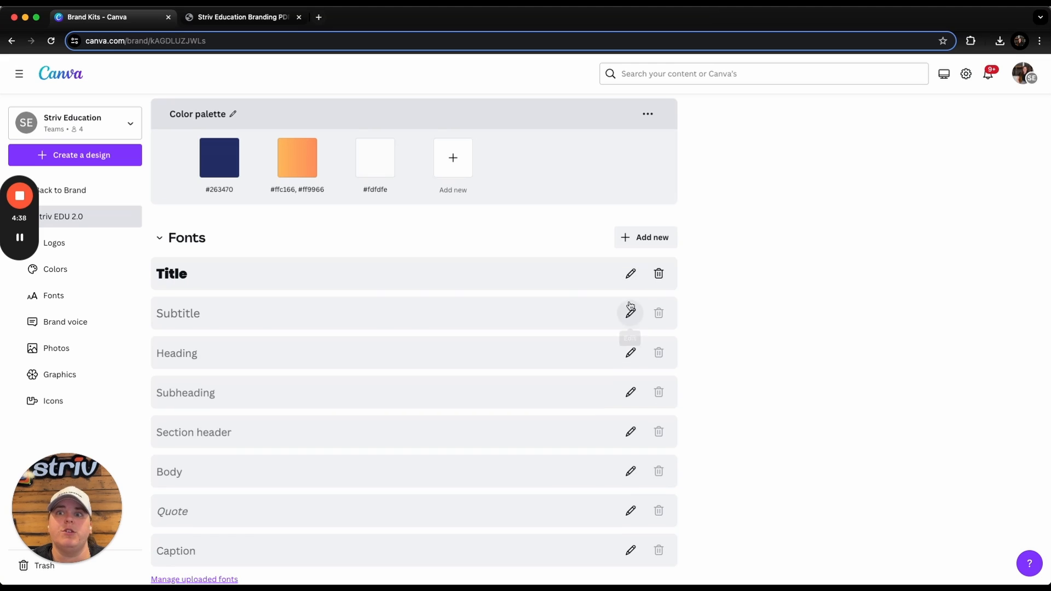
# Step: Set the Heading font to Poppins SemiBold and save it
pyautogui.click(176, 353)
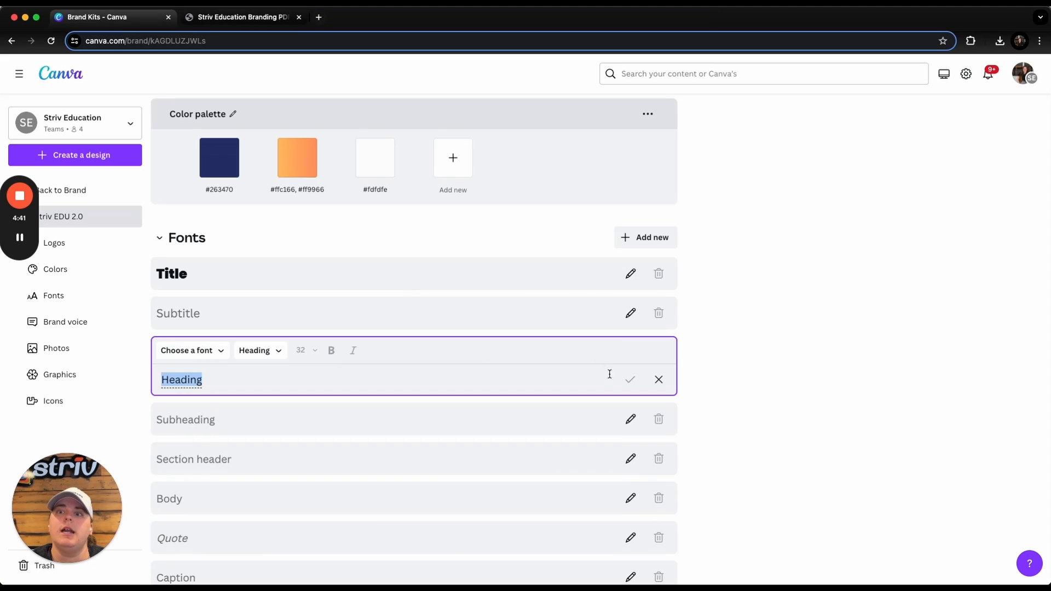
pyautogui.click(189, 351)
pyautogui.click(131, 393)
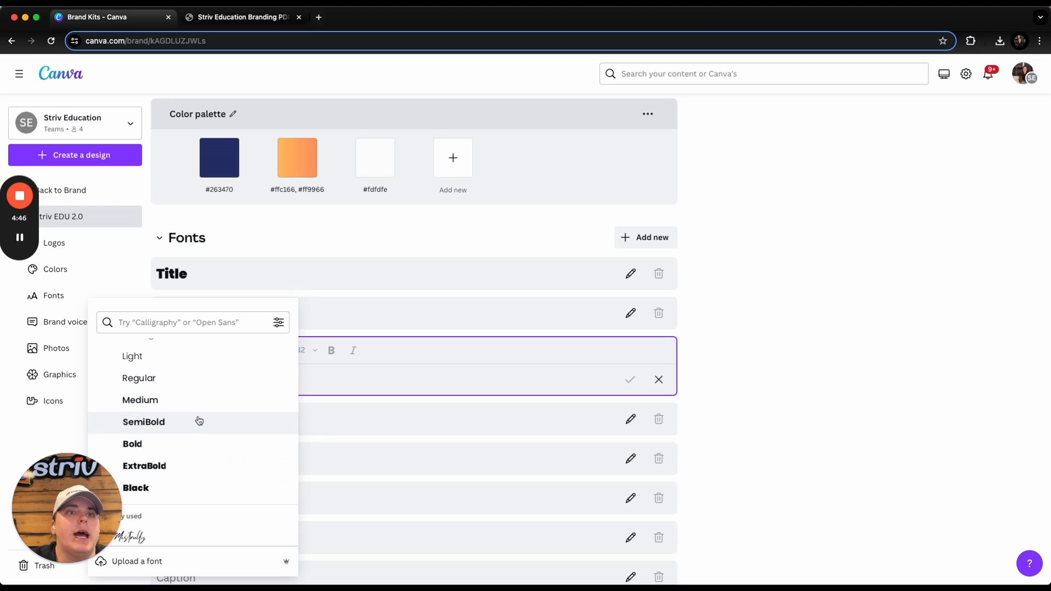
pyautogui.click(196, 419)
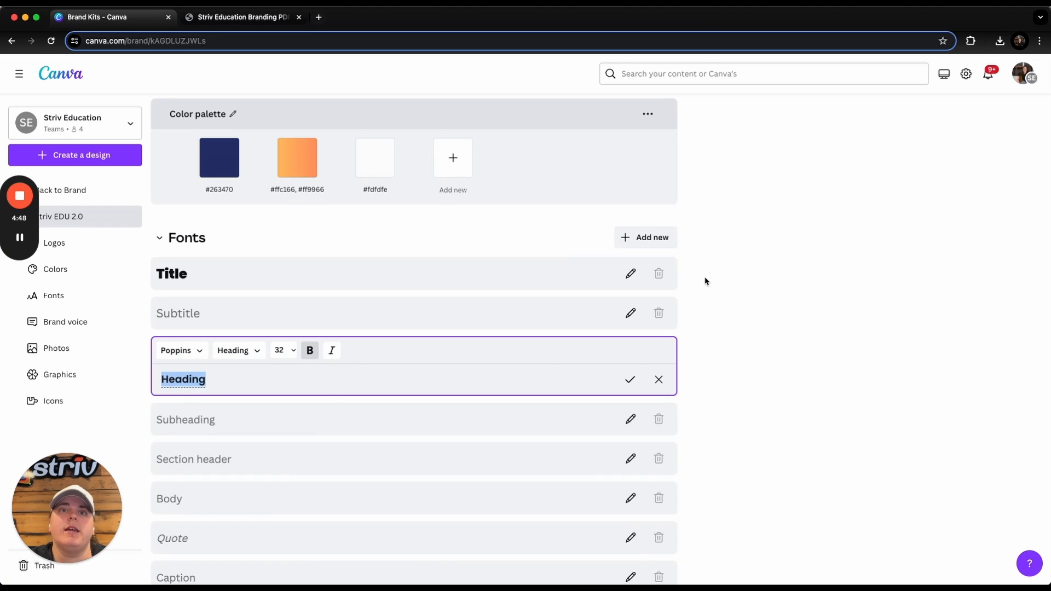
pyautogui.scroll(4, 710, 272)
pyautogui.scroll(-5, 597, 280)
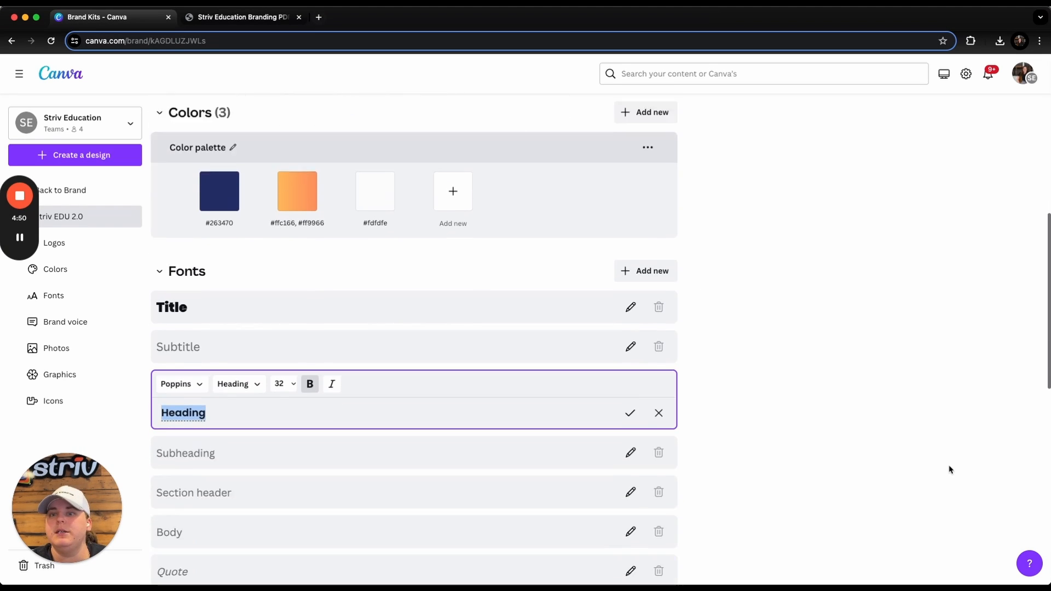
pyautogui.click(634, 307)
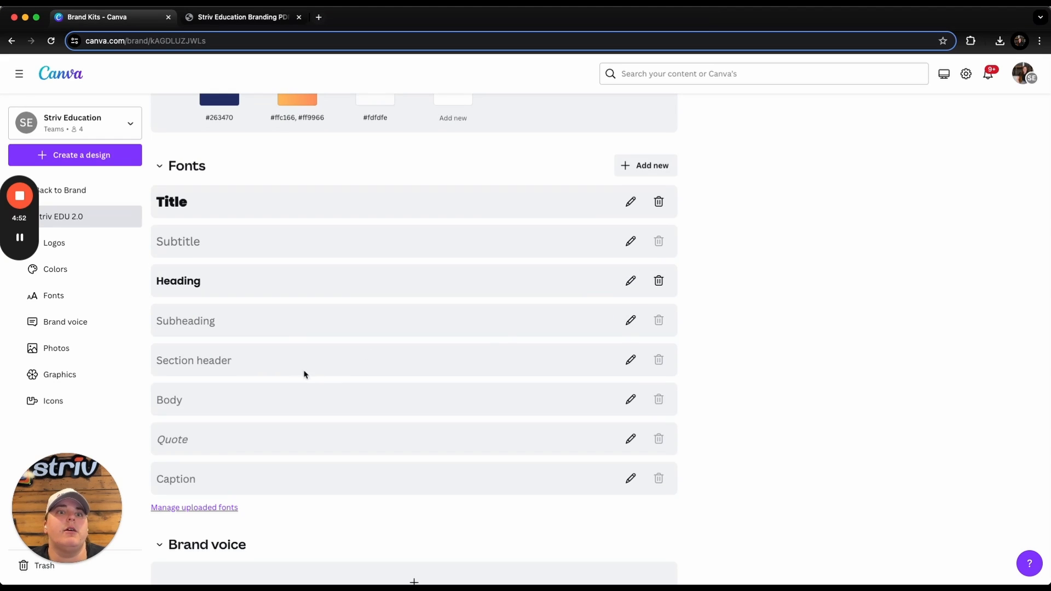
# Step: Set the Body font to Poppins and save it
pyautogui.click(203, 403)
pyautogui.click(203, 403)
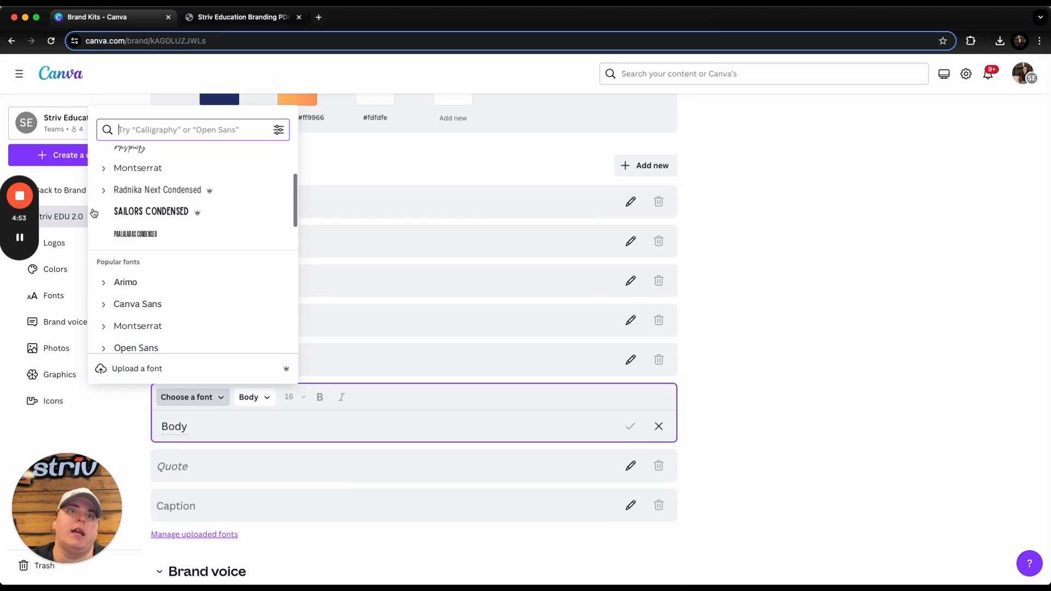
pyautogui.scroll(3, 109, 230)
pyautogui.click(104, 201)
pyautogui.click(158, 289)
pyautogui.click(630, 426)
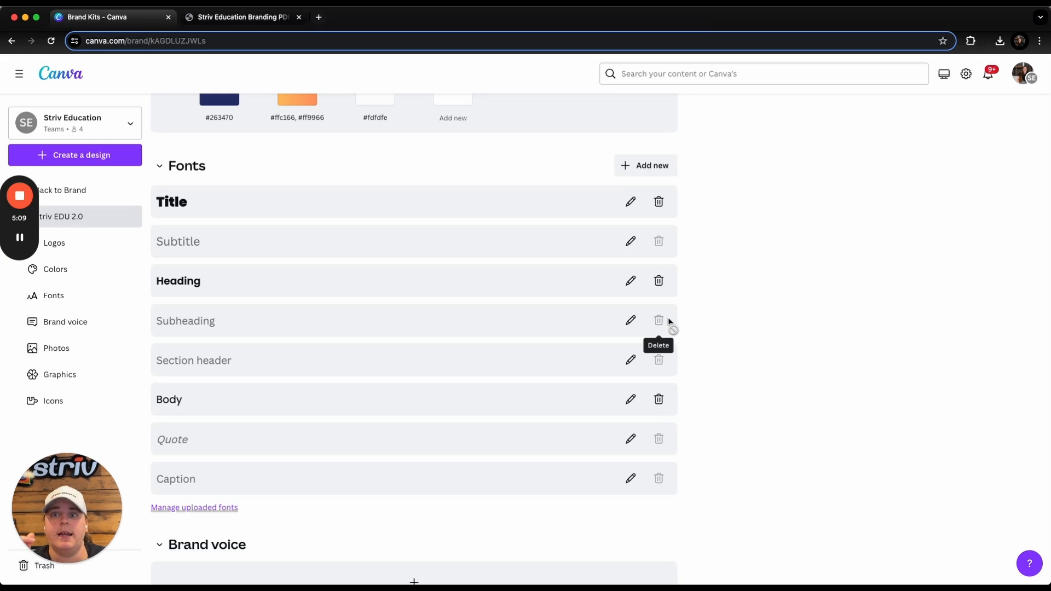
# Step: Open the brand voice guidelines for writing
pyautogui.scroll(-5, 751, 429)
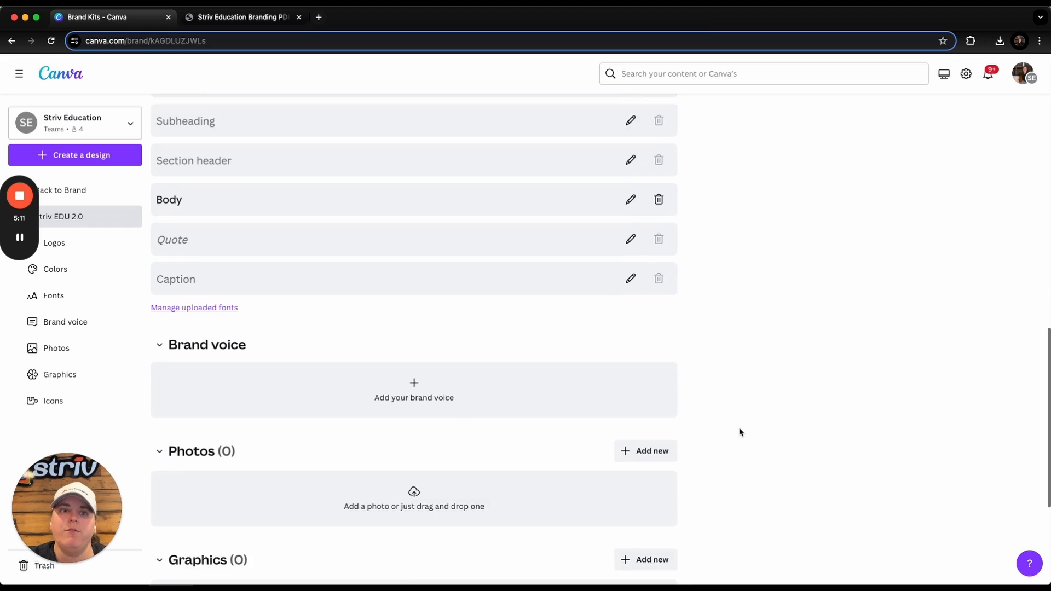
pyautogui.click(446, 350)
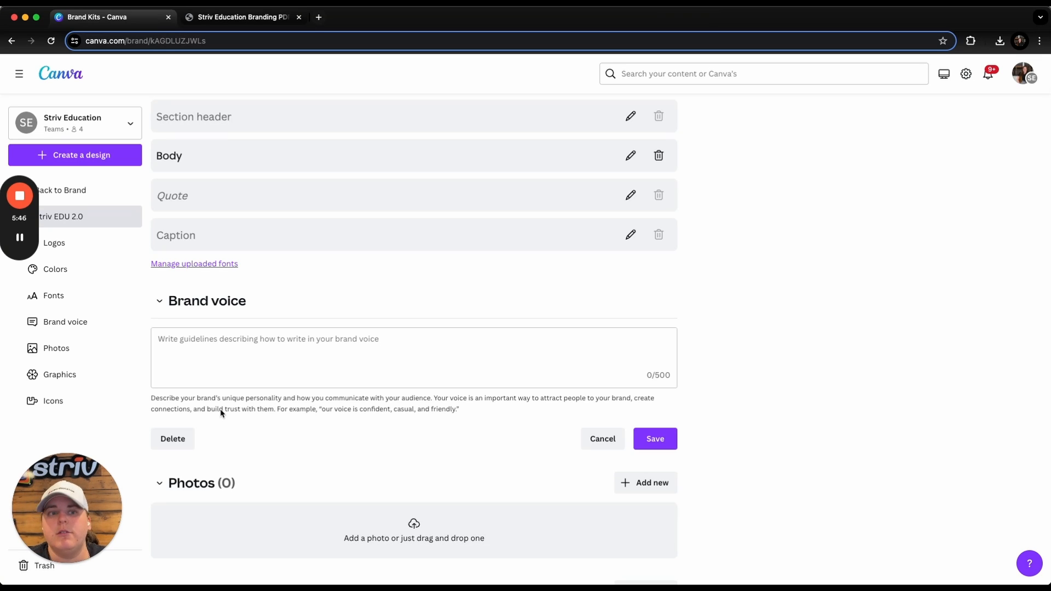
# Step: Upload eight photos from Downloads to the brand kit's Photos, from 2023-MUDECAS-Striv-13 (2).jpg through the second JCC-Striv image
pyautogui.scroll(-4, 679, 474)
pyautogui.scroll(-1, 260, 348)
pyautogui.click(287, 325)
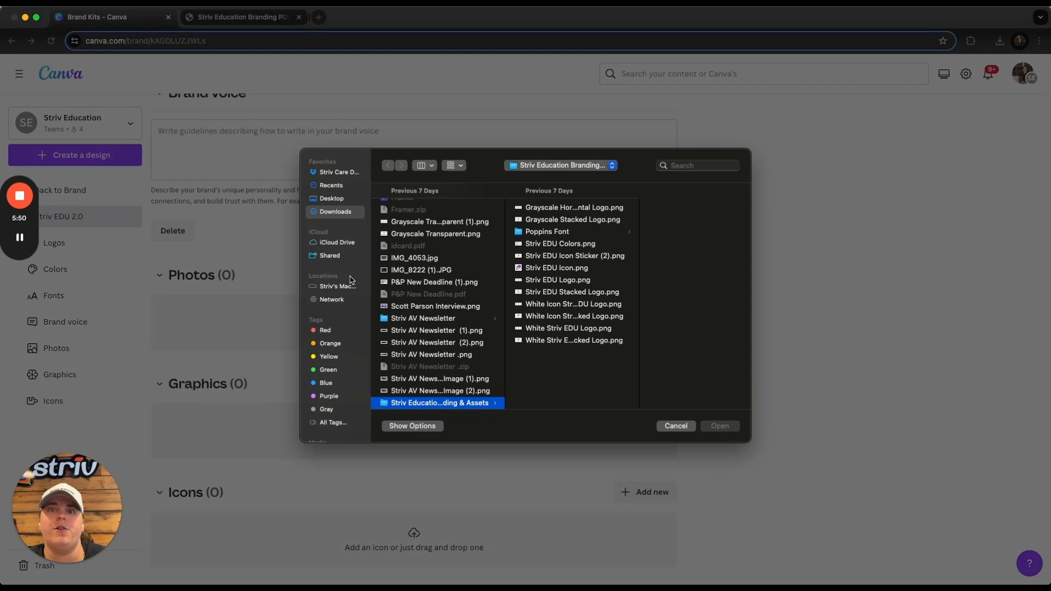
pyautogui.scroll(5, 415, 274)
pyautogui.click(420, 207)
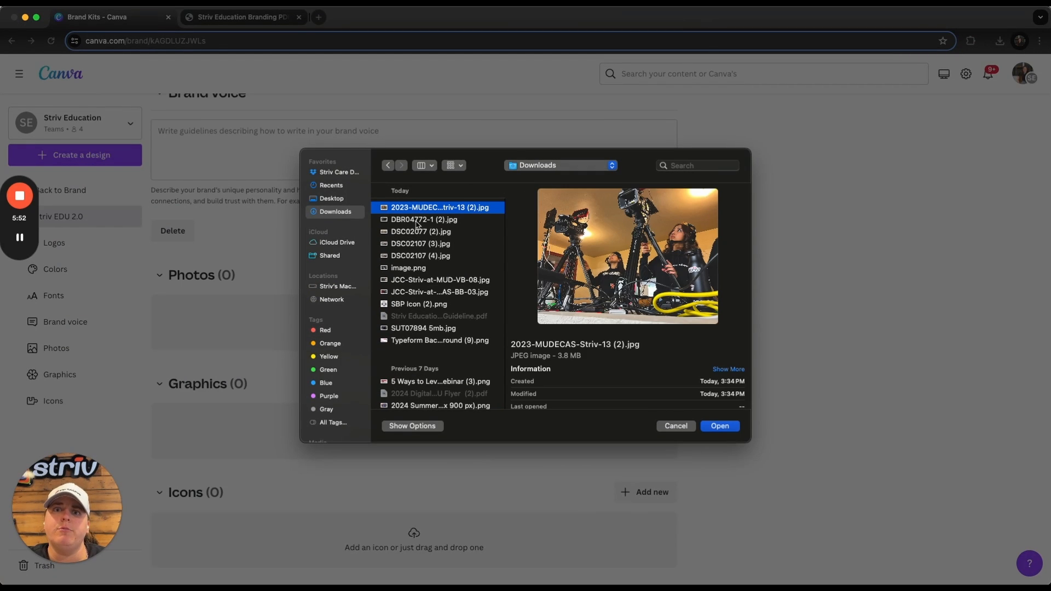
pyautogui.keyDown('shift'); pyautogui.click(418, 220); pyautogui.keyUp('shift')
pyautogui.keyDown('shift'); pyautogui.click(422, 233); pyautogui.keyUp('shift')
pyautogui.keyDown('shift'); pyautogui.click(421, 243); pyautogui.keyUp('shift')
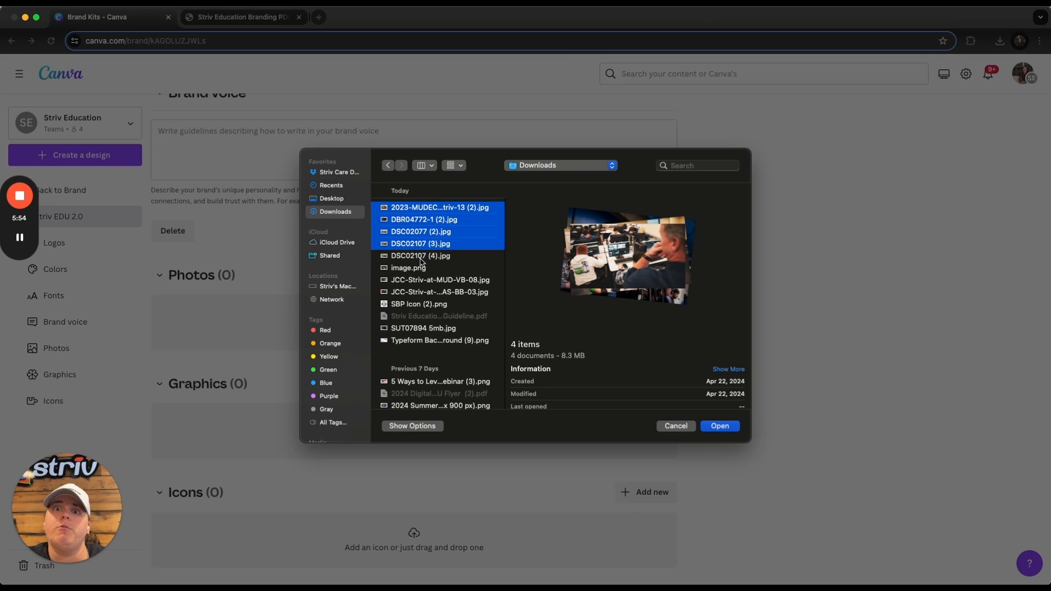
pyautogui.keyDown('shift'); pyautogui.click(423, 256); pyautogui.keyUp('shift')
pyautogui.keyDown('shift'); pyautogui.click(424, 268); pyautogui.keyUp('shift')
pyautogui.keyDown('shift'); pyautogui.click(424, 280); pyautogui.keyUp('shift')
pyautogui.keyDown('shift'); pyautogui.click(426, 292); pyautogui.keyUp('shift')
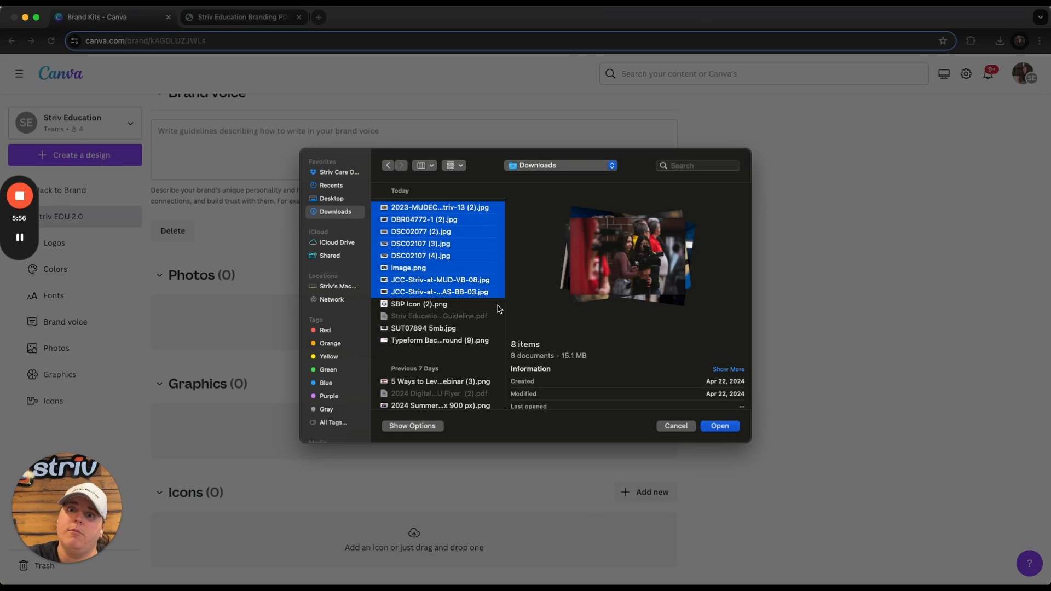
pyautogui.click(720, 426)
# Step: Upload SBP Icon (2).png from Downloads to the brand kit's Graphics
pyautogui.scroll(-3, 591, 382)
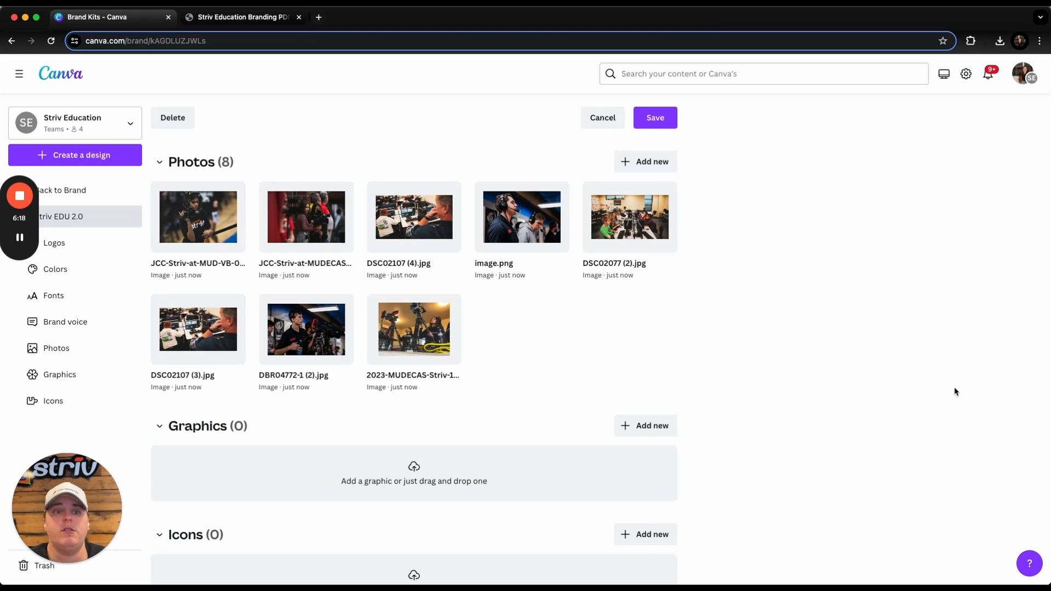
pyautogui.scroll(-3, 955, 392)
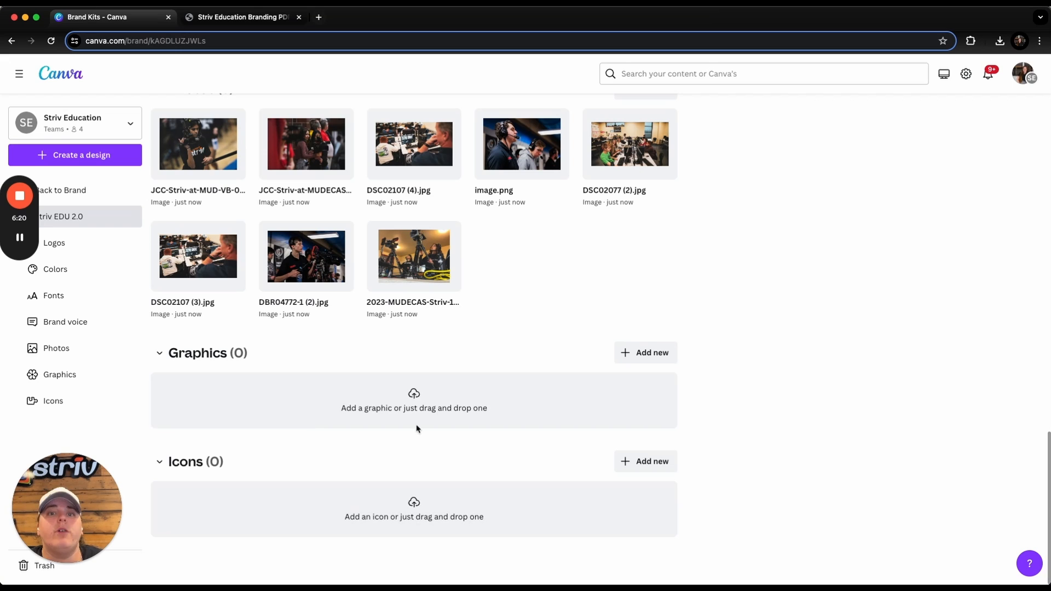
pyautogui.click(406, 402)
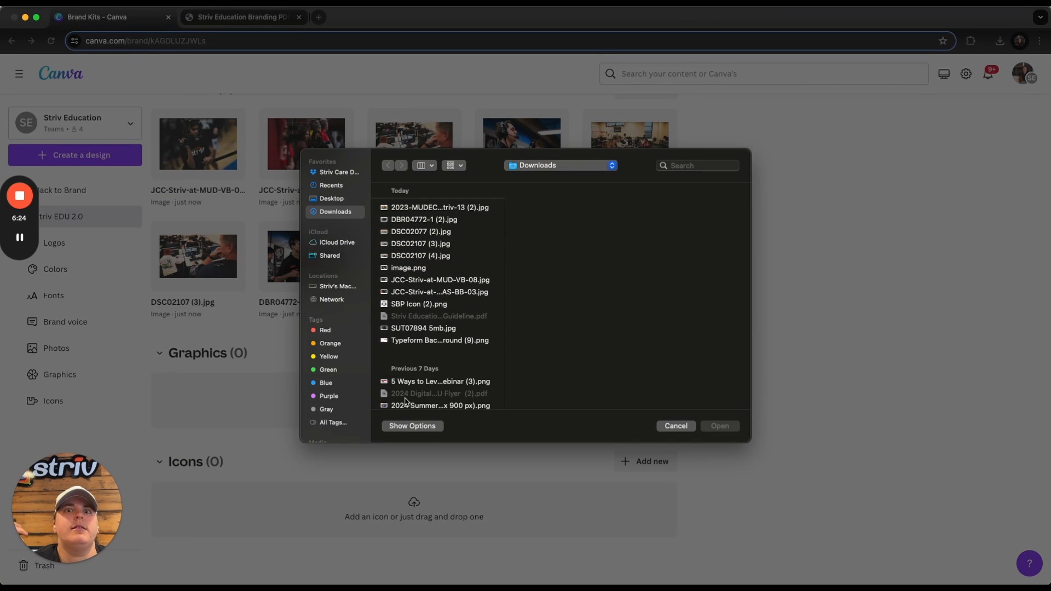
pyautogui.click(394, 306)
pyautogui.click(720, 426)
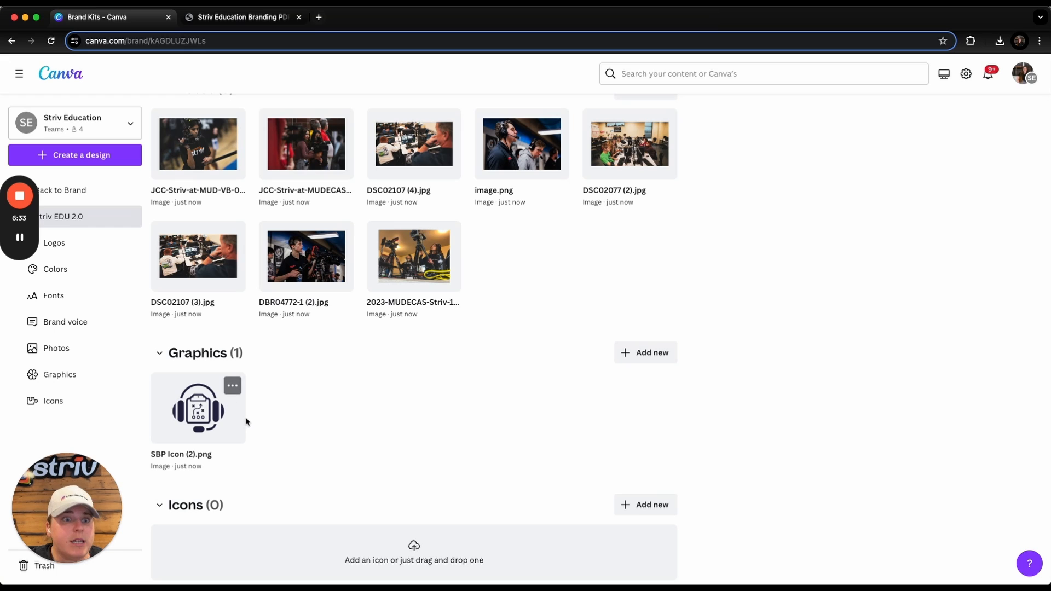
# Step: Add Typeform Background (9).png from Downloads as another graphic in the brand kit
pyautogui.click(647, 353)
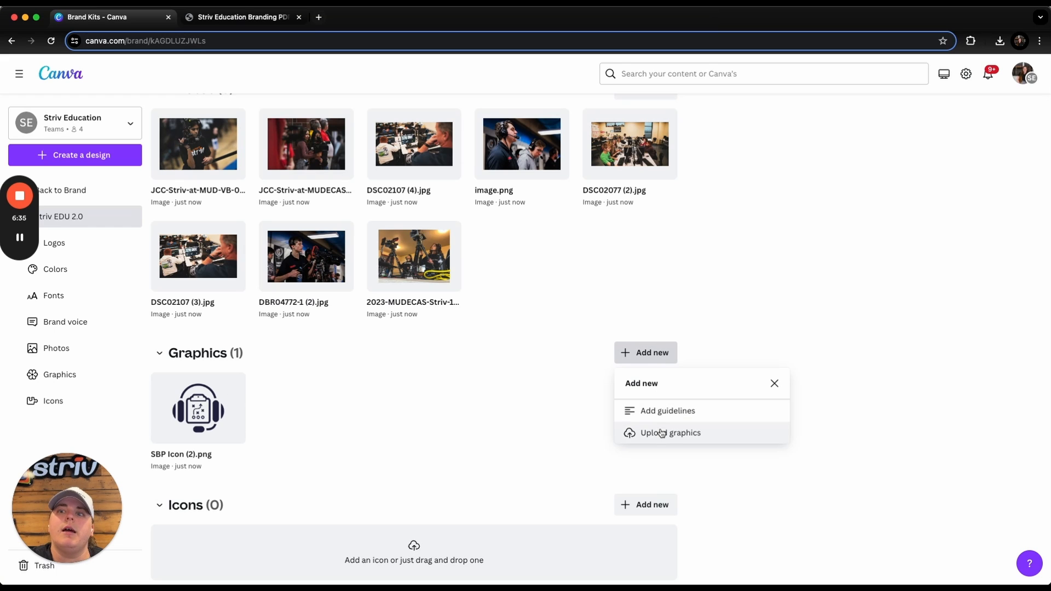
pyautogui.click(629, 432)
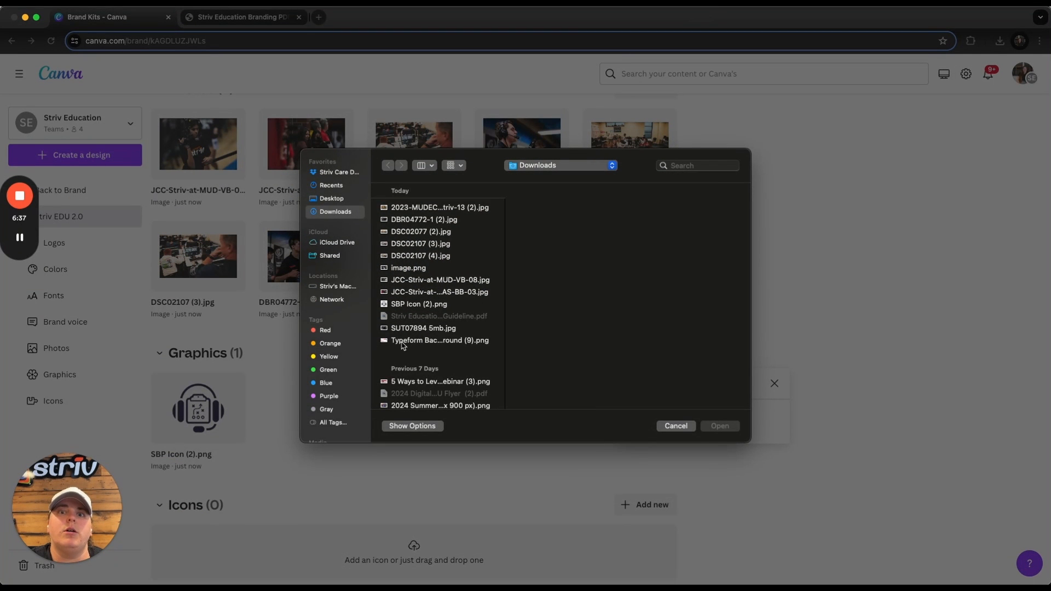
pyautogui.click(403, 341)
pyautogui.click(719, 426)
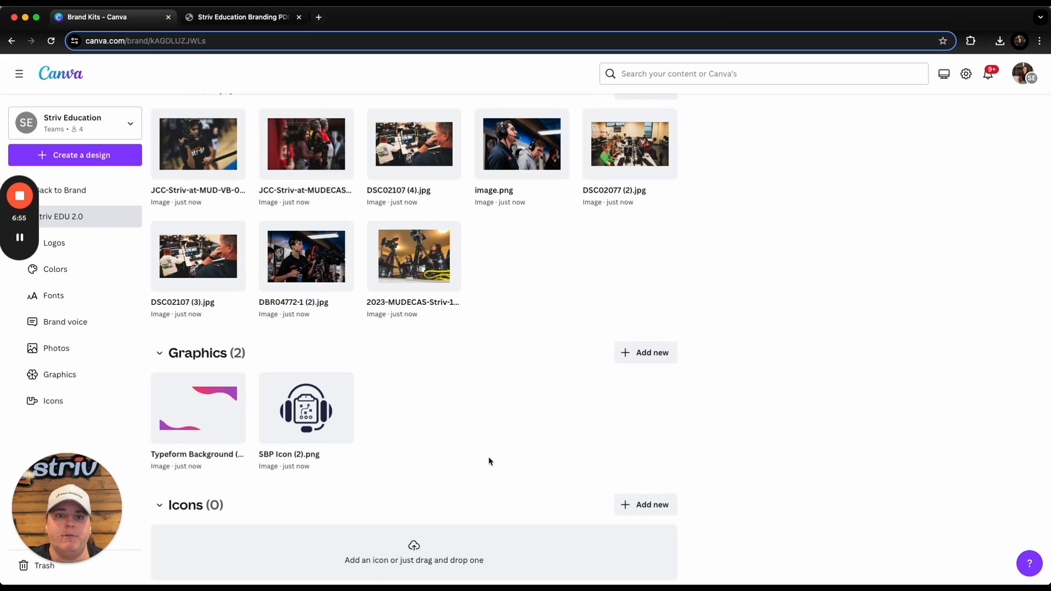
# Step: Upload Striv EDU Icon Sticker (2).png and Striv EDU Icon.png from the Striv Education branding assets folder to the brand kit's Icons
pyautogui.scroll(-1, 488, 461)
pyautogui.click(391, 515)
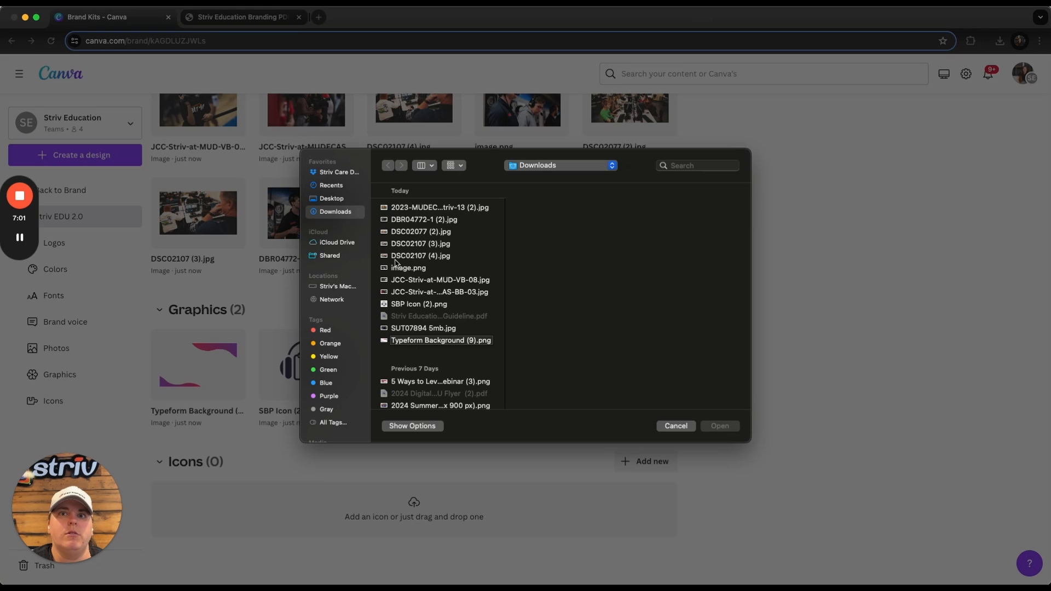
pyautogui.scroll(-15, 434, 343)
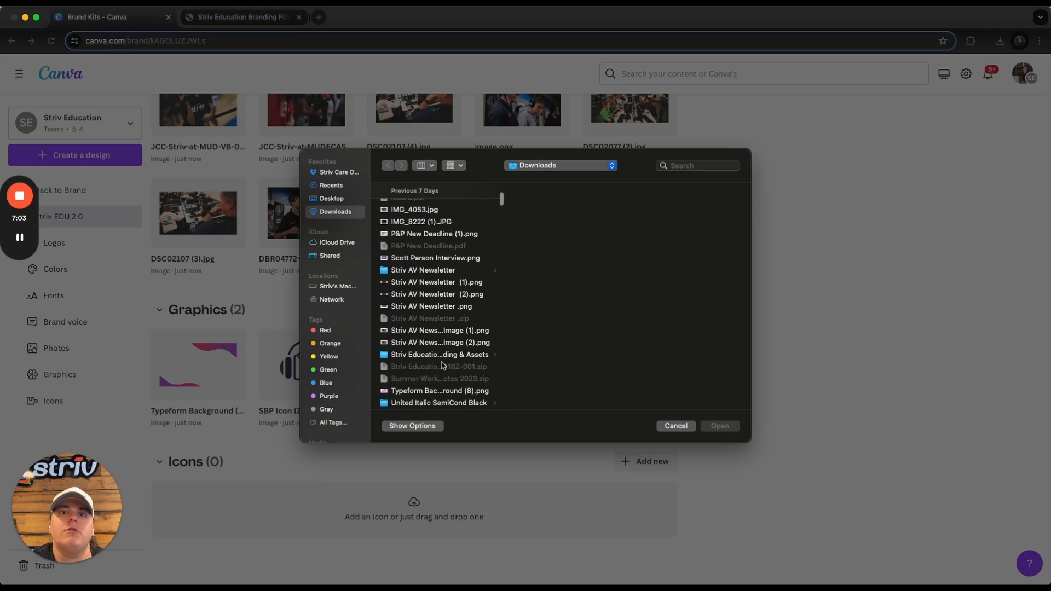
pyautogui.click(459, 359)
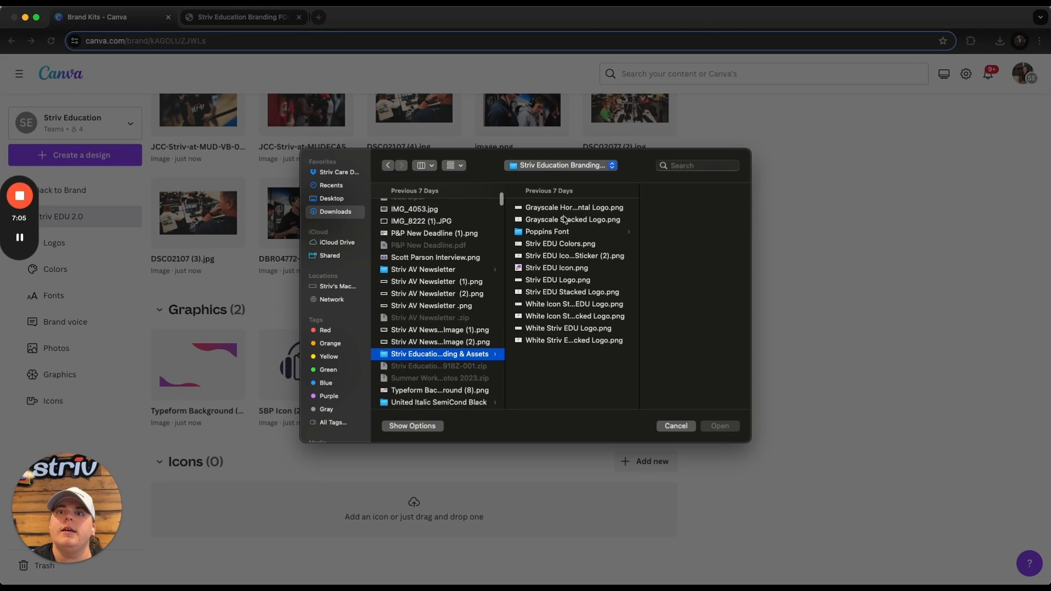
pyautogui.click(580, 256)
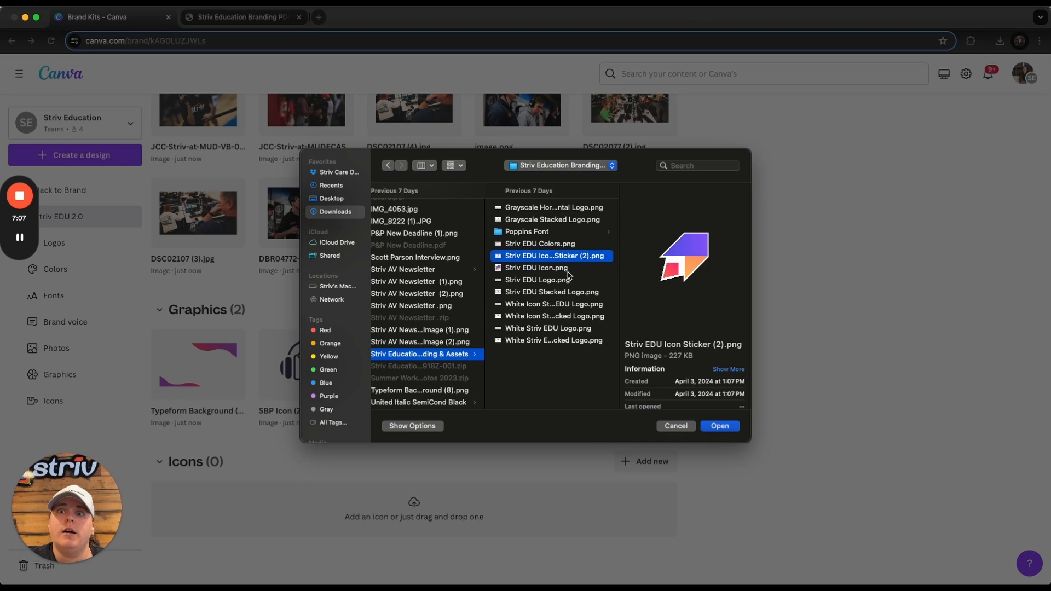
pyautogui.keyDown('shift'); pyautogui.click(570, 268); pyautogui.keyUp('shift')
pyautogui.click(720, 426)
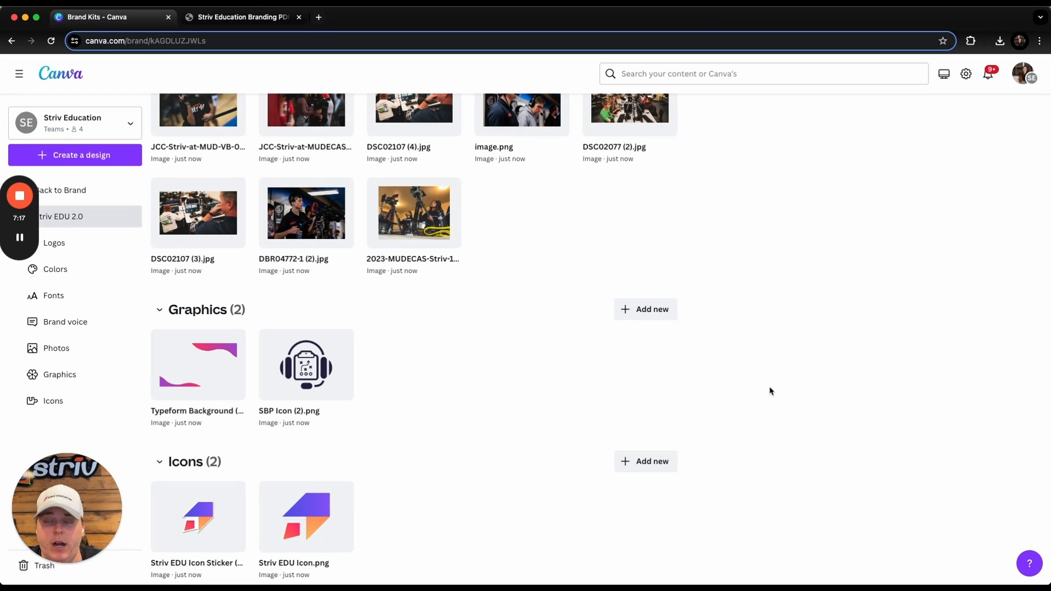
# Step: Leave the finished brand kit for the Brand overview and create a new Presentation (16:9) design
pyautogui.scroll(-1, 715, 399)
pyautogui.scroll(10, 460, 423)
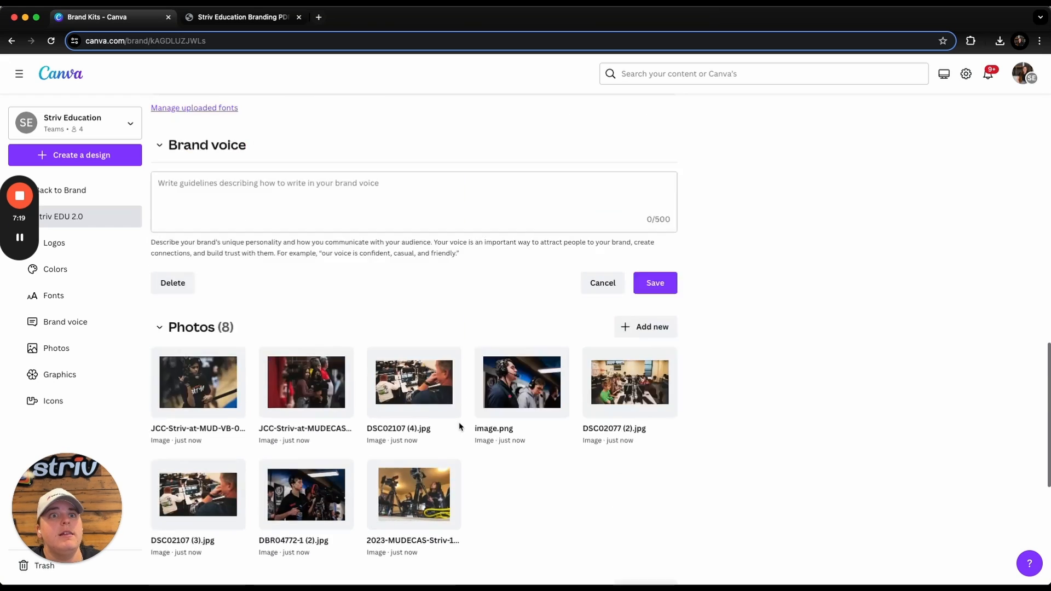
pyautogui.scroll(10, 459, 423)
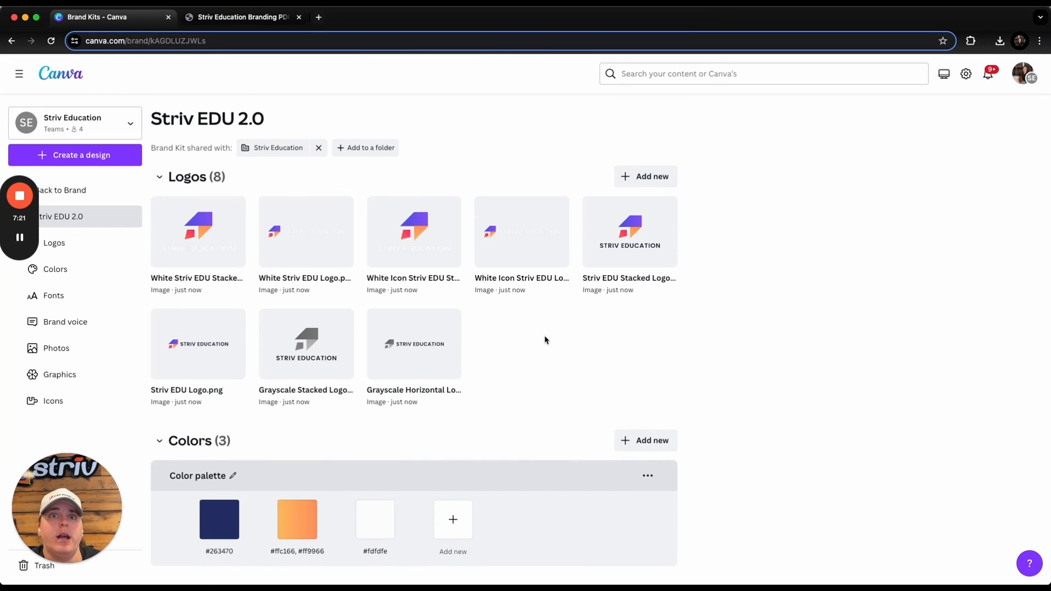
pyautogui.click(77, 193)
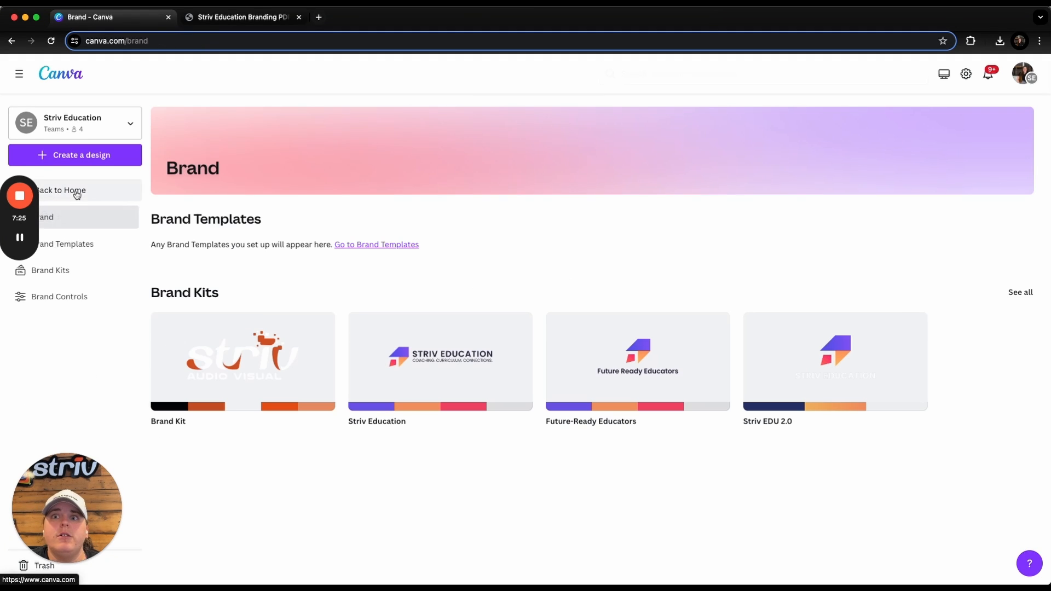
pyautogui.click(125, 158)
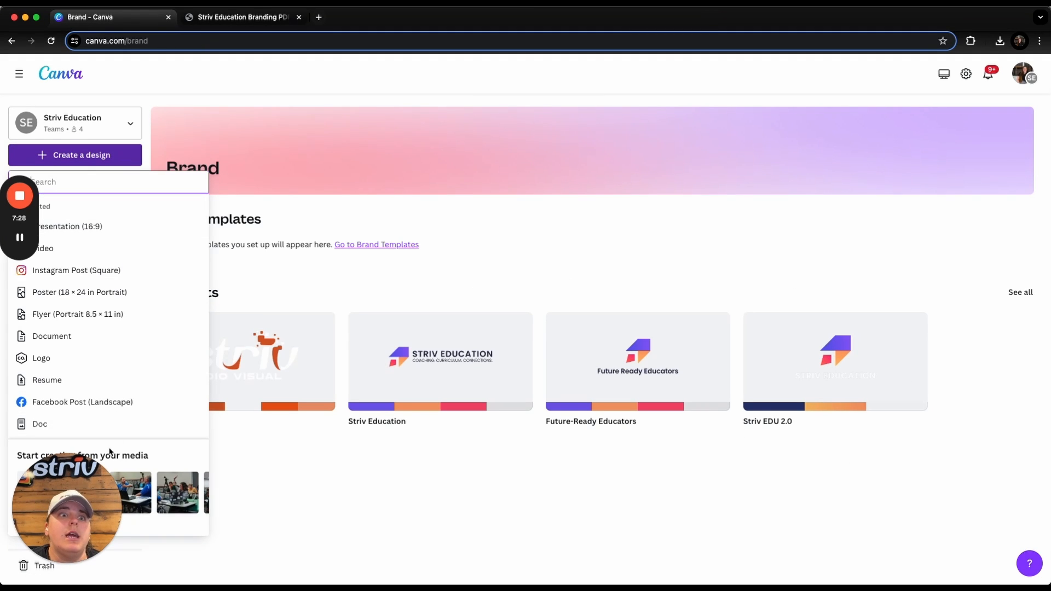
pyautogui.click(125, 225)
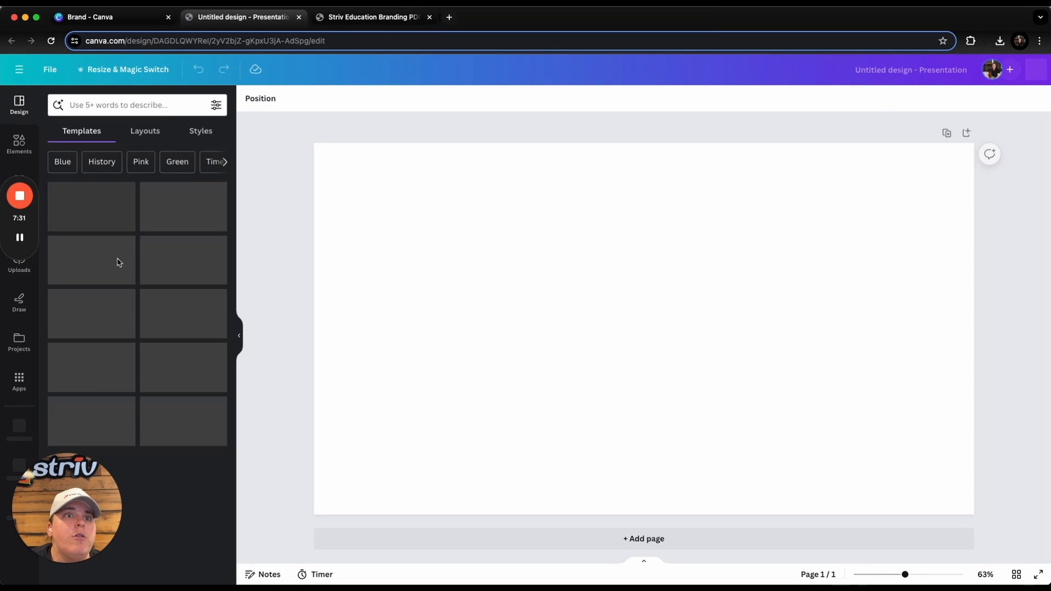
# Step: Switch the brand kit used in the new presentation to Striv EDU 2.0
pyautogui.moveTo(20, 218); pyautogui.dragTo(104, 94)
pyautogui.click(17, 226)
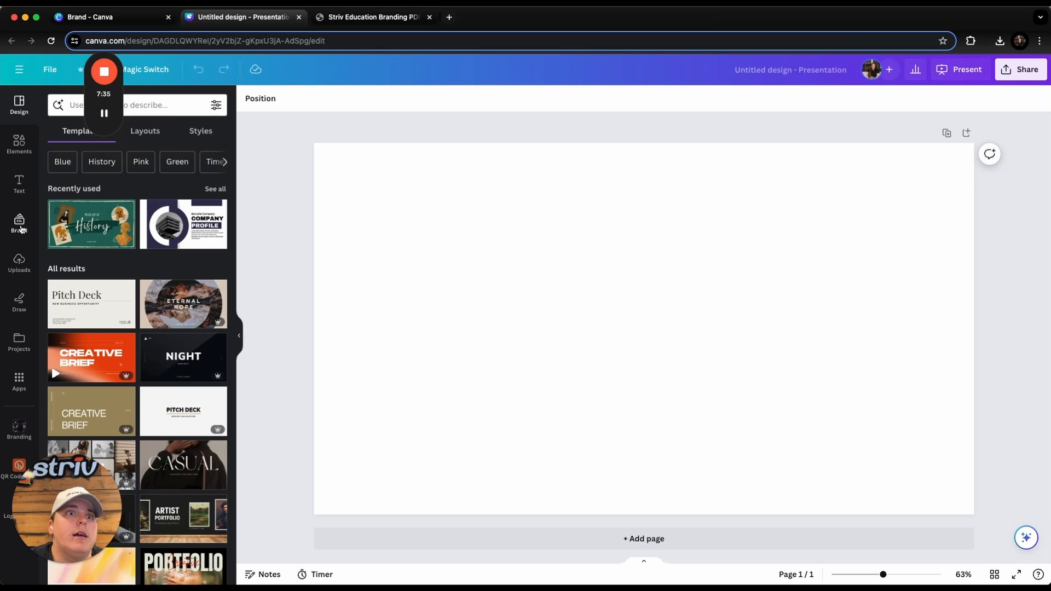
pyautogui.click(99, 279)
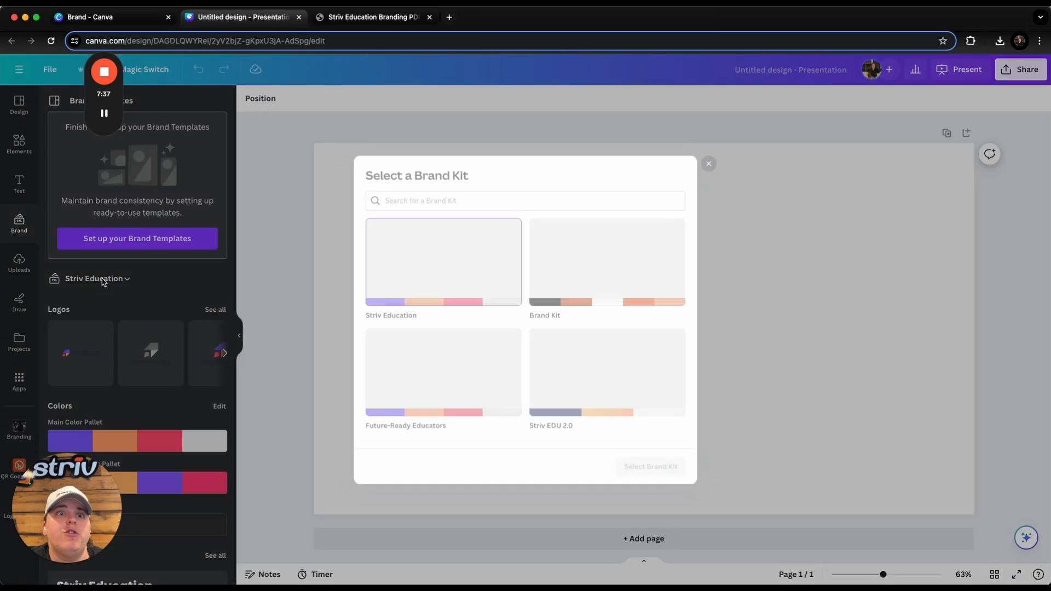
pyautogui.click(601, 379)
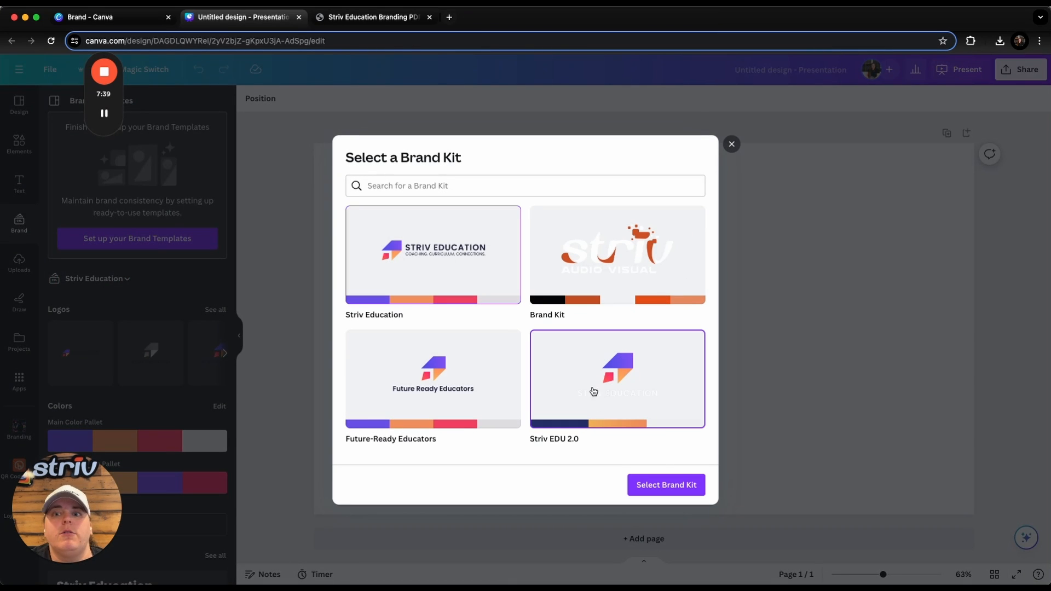
pyautogui.click(688, 484)
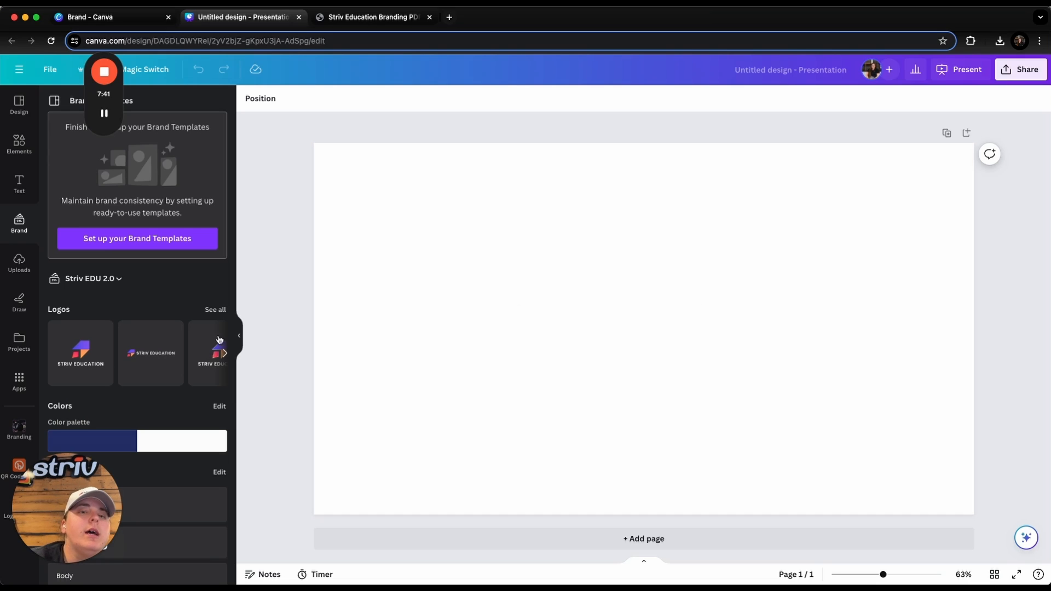
# Step: Review the Striv EDU 2.0 logos, colors, fonts, photos, graphics and icons available in the design editor
pyautogui.click(224, 354)
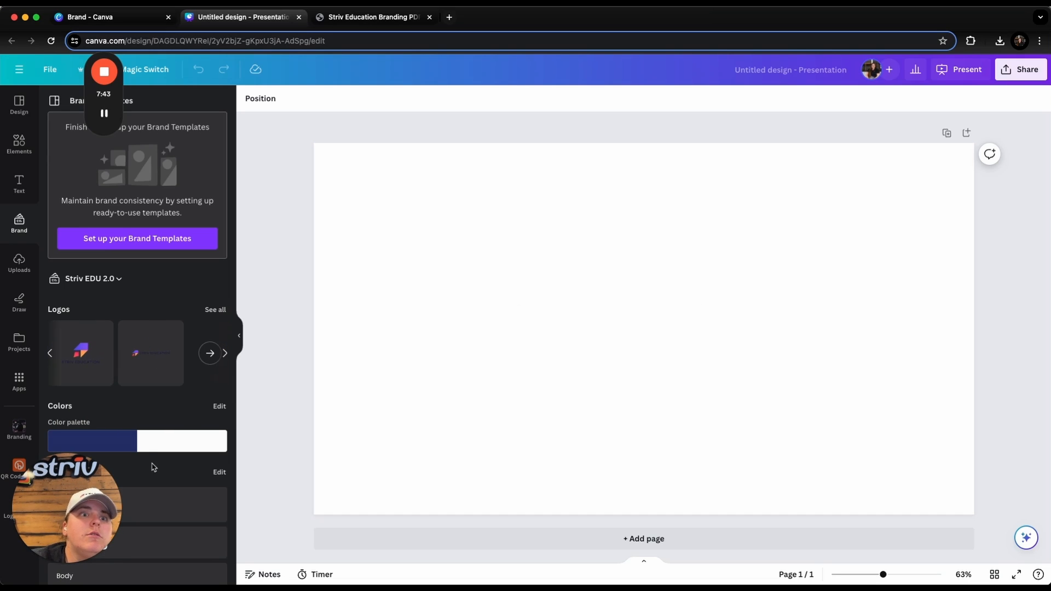
pyautogui.scroll(-3, 152, 465)
pyautogui.scroll(-3, 164, 356)
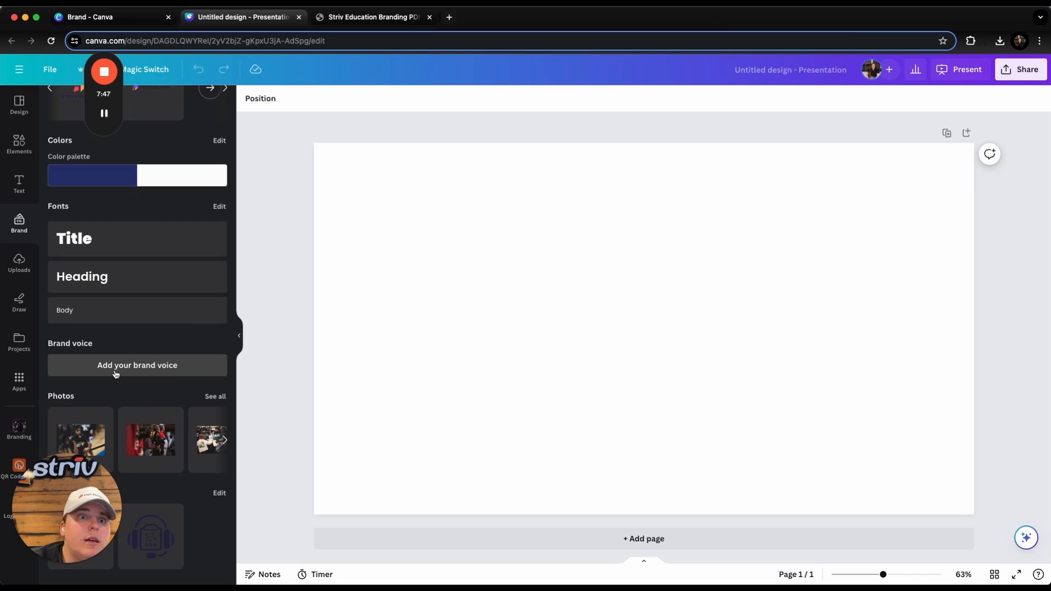
pyautogui.scroll(-1, 129, 377)
pyautogui.scroll(-2, 129, 377)
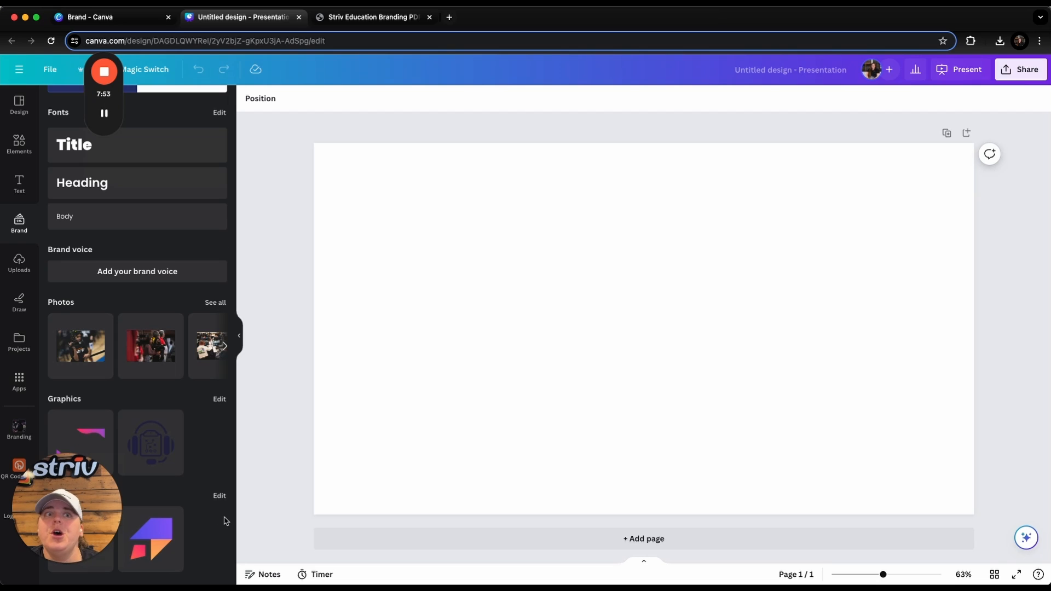
pyautogui.scroll(7, 225, 521)
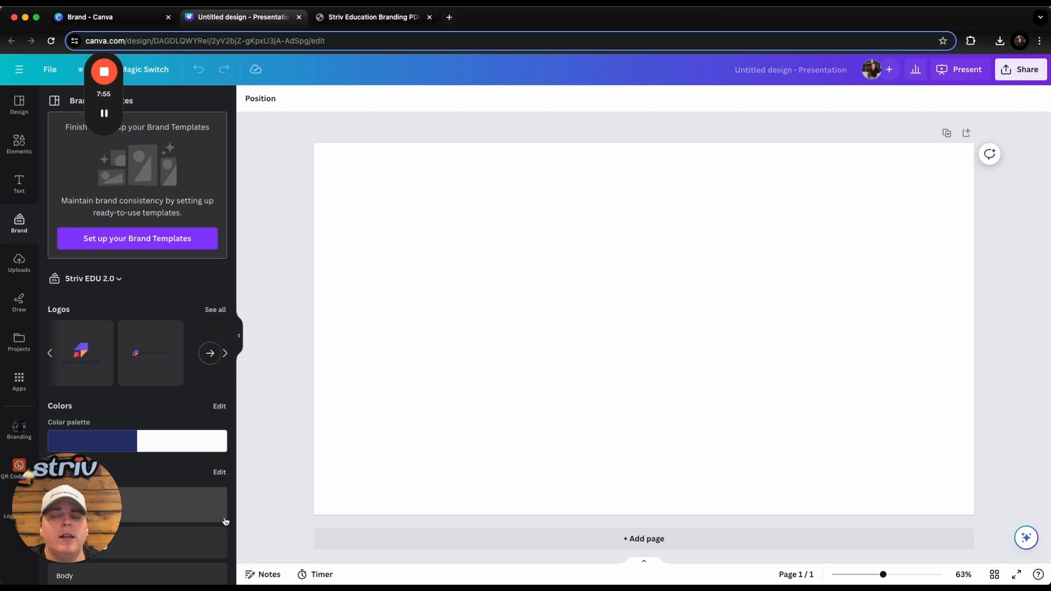